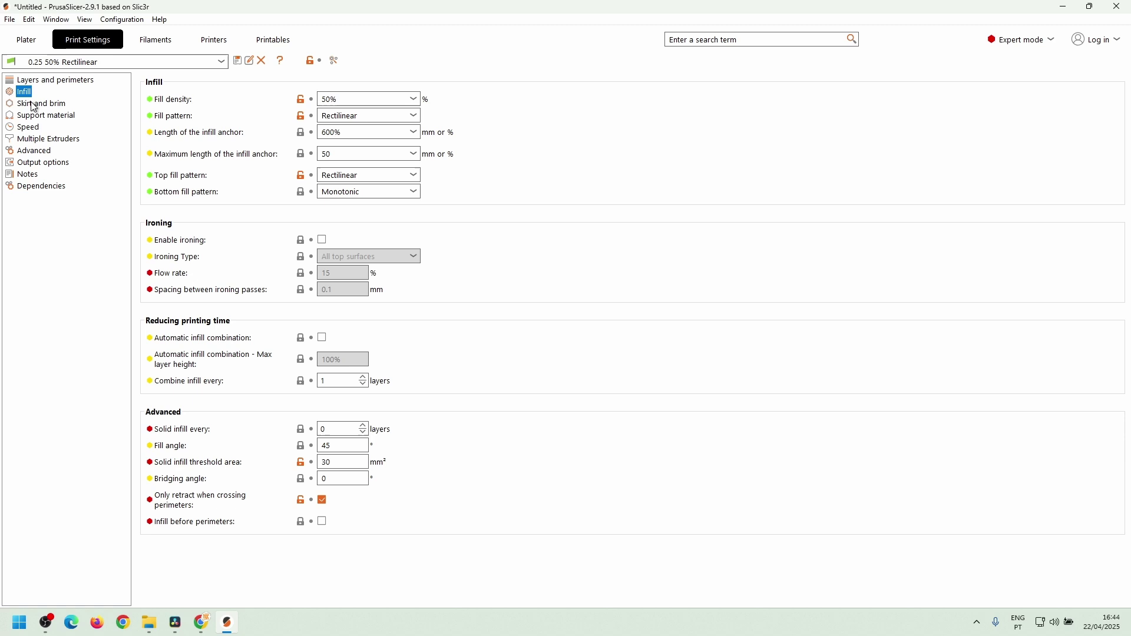
Step: Review the skirt and brim page of the 0.25 mm 25% rectilinear brim profile
click(33, 105)
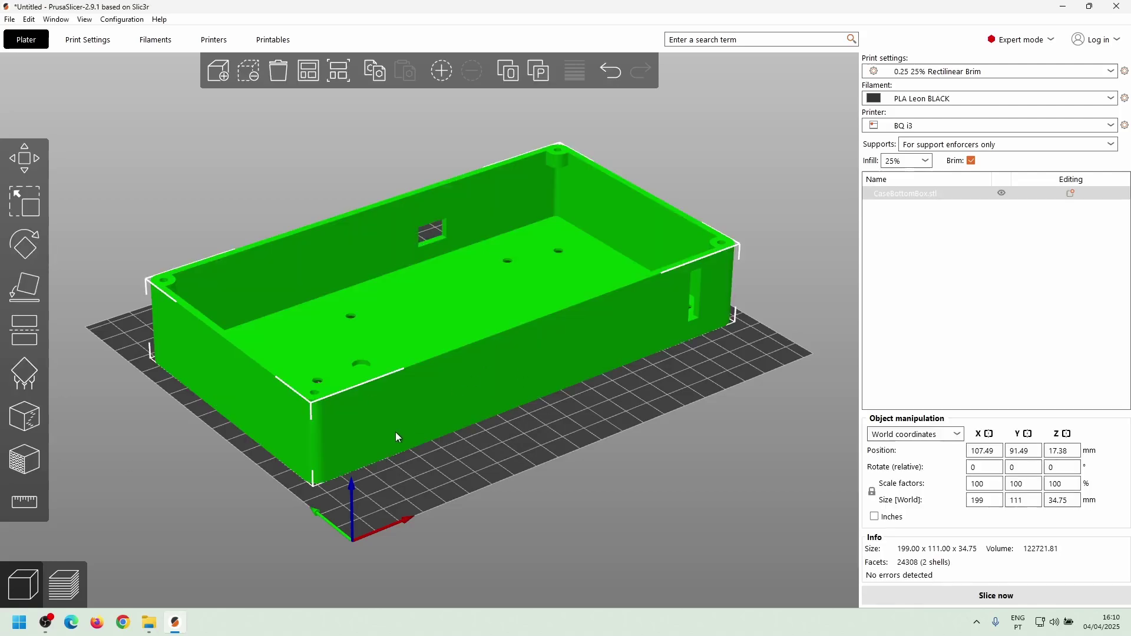
Step: Move CaseBottomBox to a new spot on the bed and slice it
drag(395, 432, 433, 465)
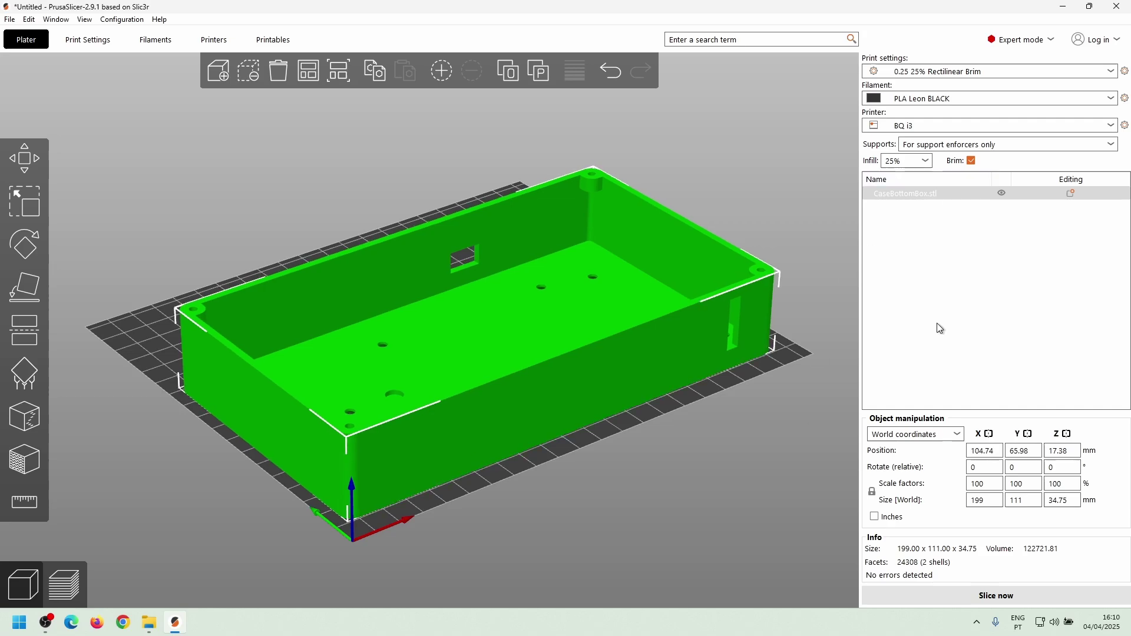
click(970, 593)
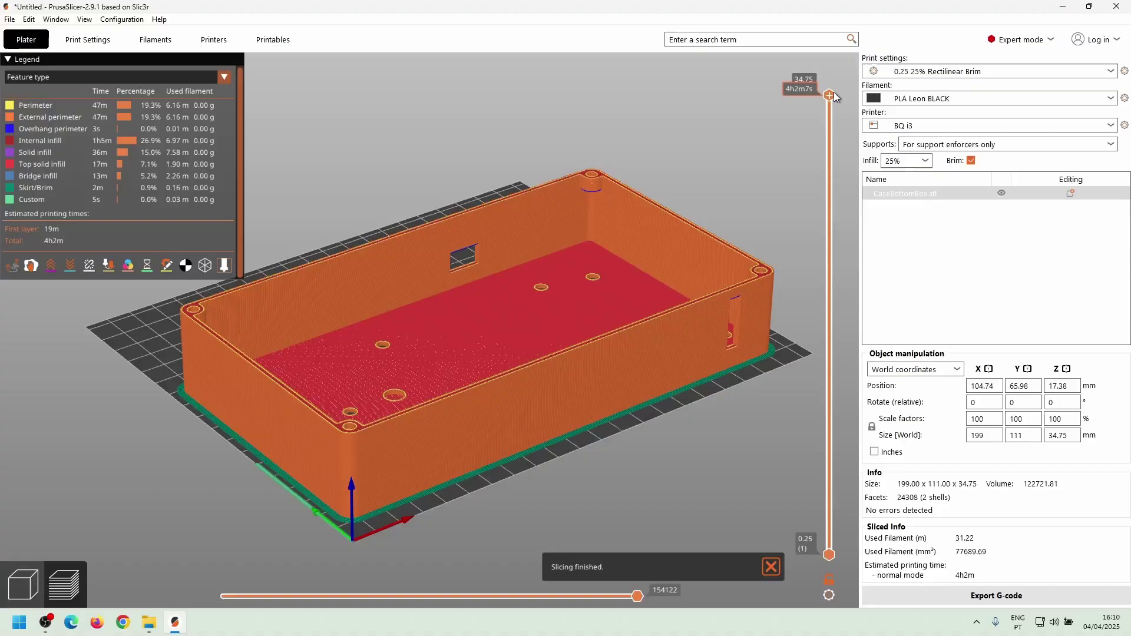
Step: Insert a colour change at the 2.50 mm layer, then show the box at full height
drag(835, 104, 851, 442)
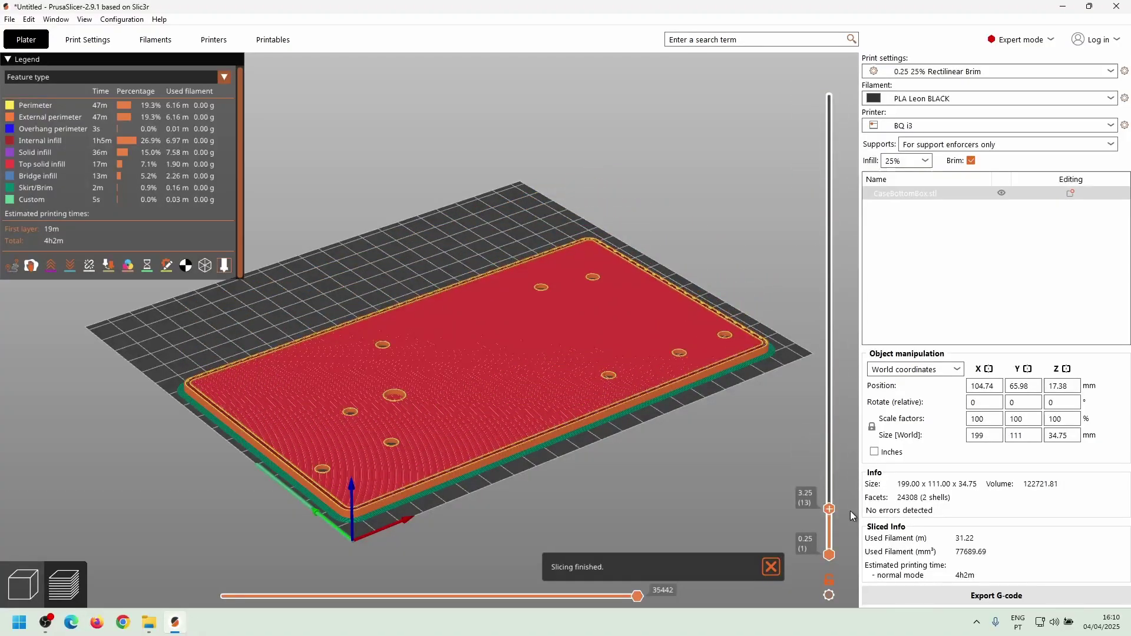
drag(852, 516, 831, 519)
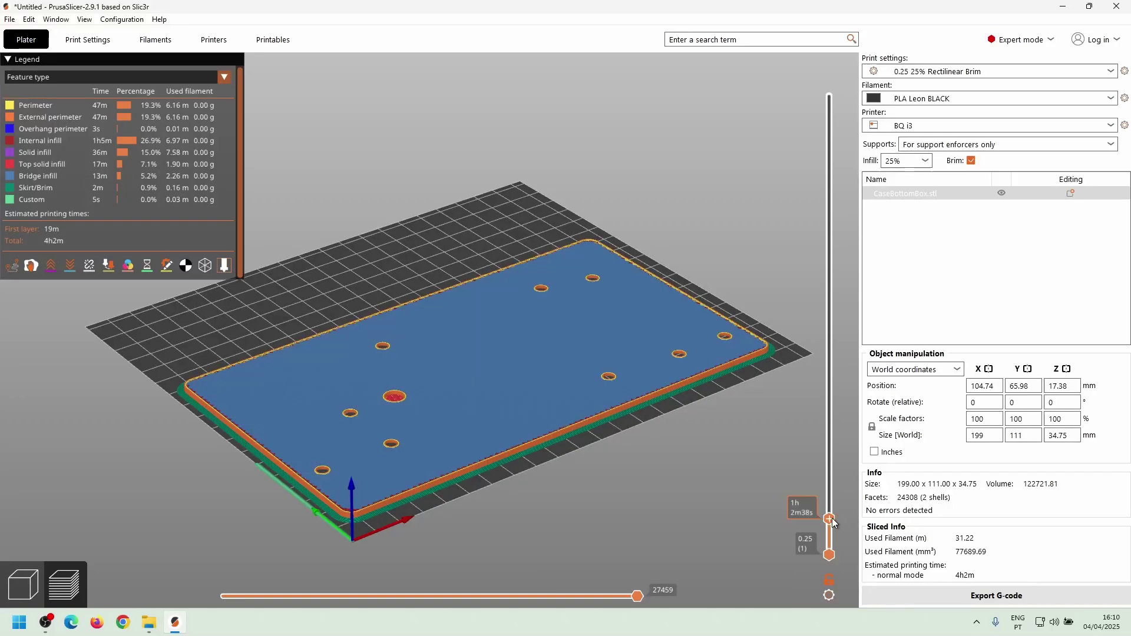
right_click(829, 518)
click(801, 530)
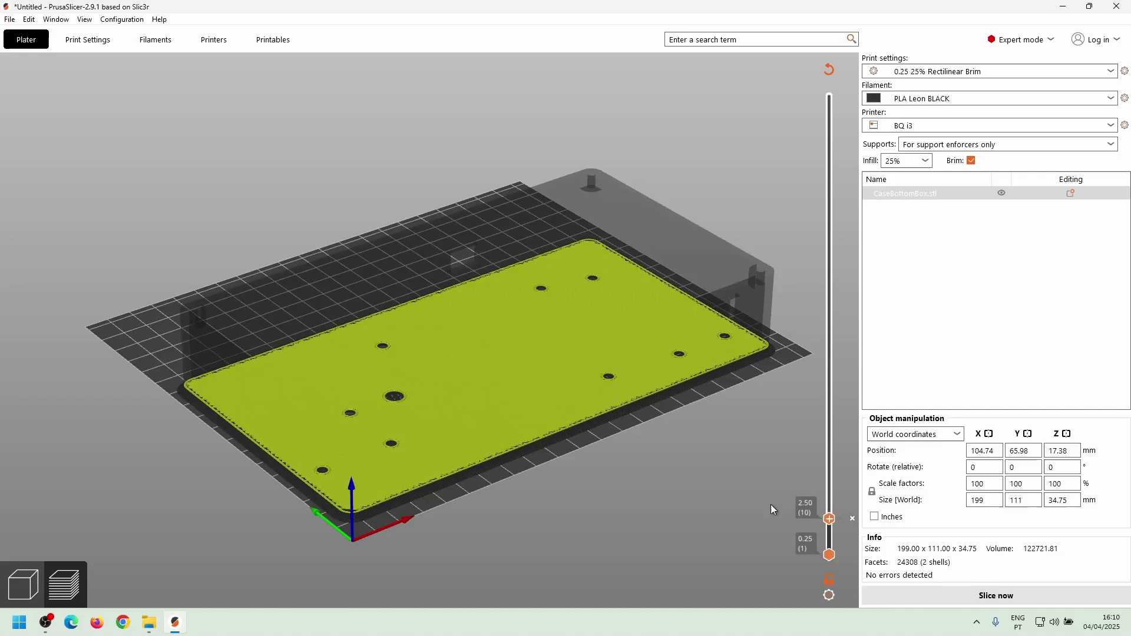
drag(829, 518, 906, 5)
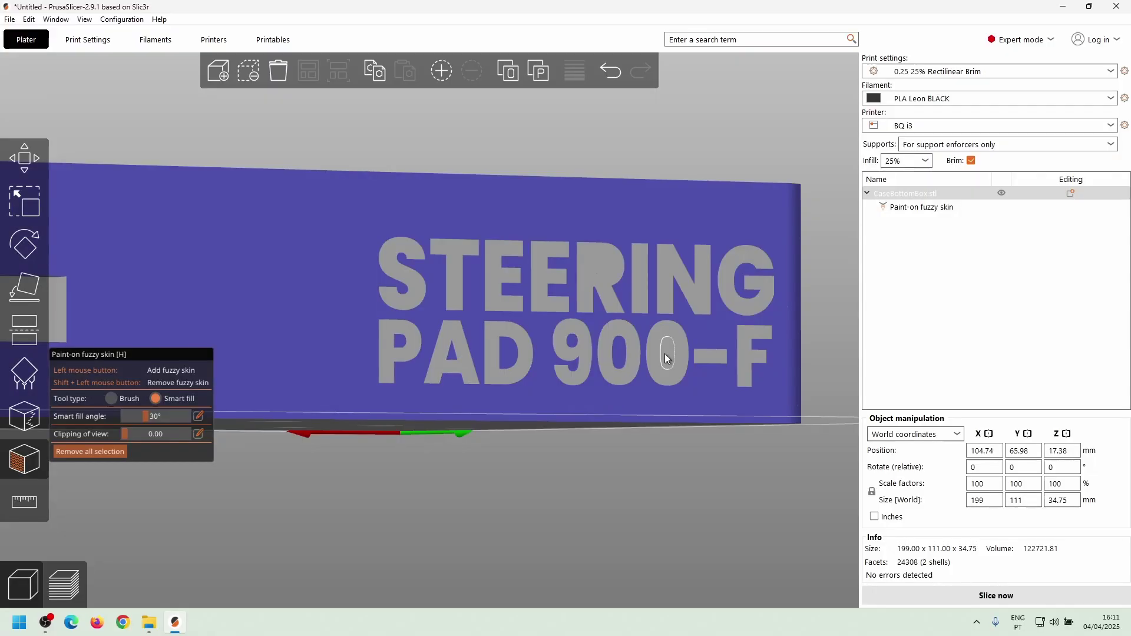
Step: Re-slice the case box with its fuzzy-skin STEERING PAD 900-F lettering
click(895, 591)
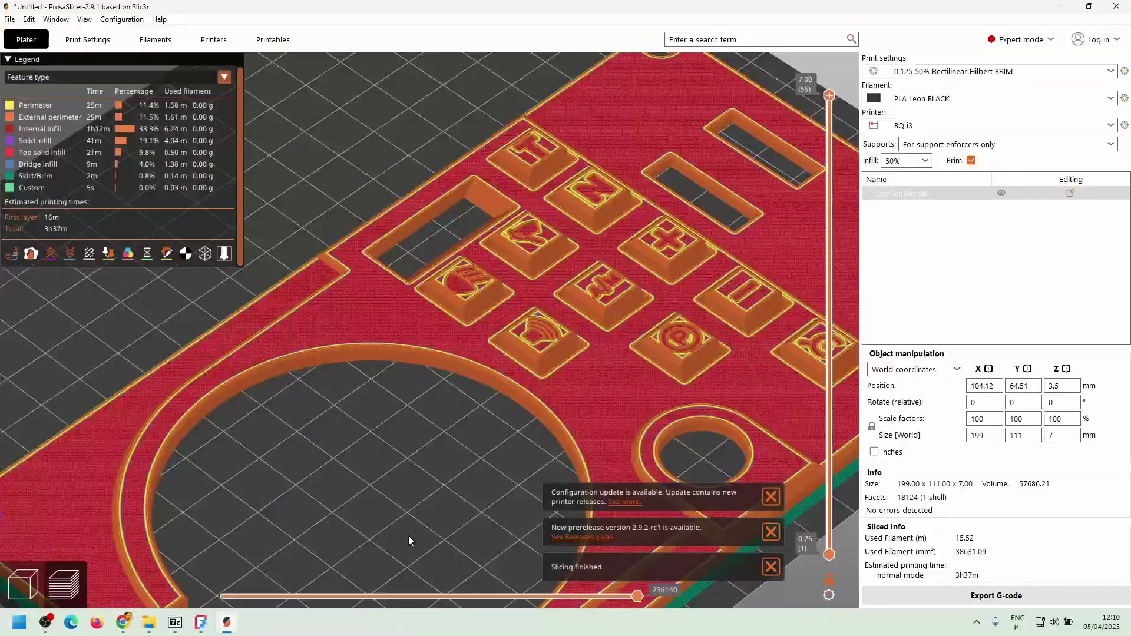
scroll(428, 350, up, 2)
scroll(422, 461, up, 2)
scroll(415, 477, up, 2)
scroll(412, 275, up, 2)
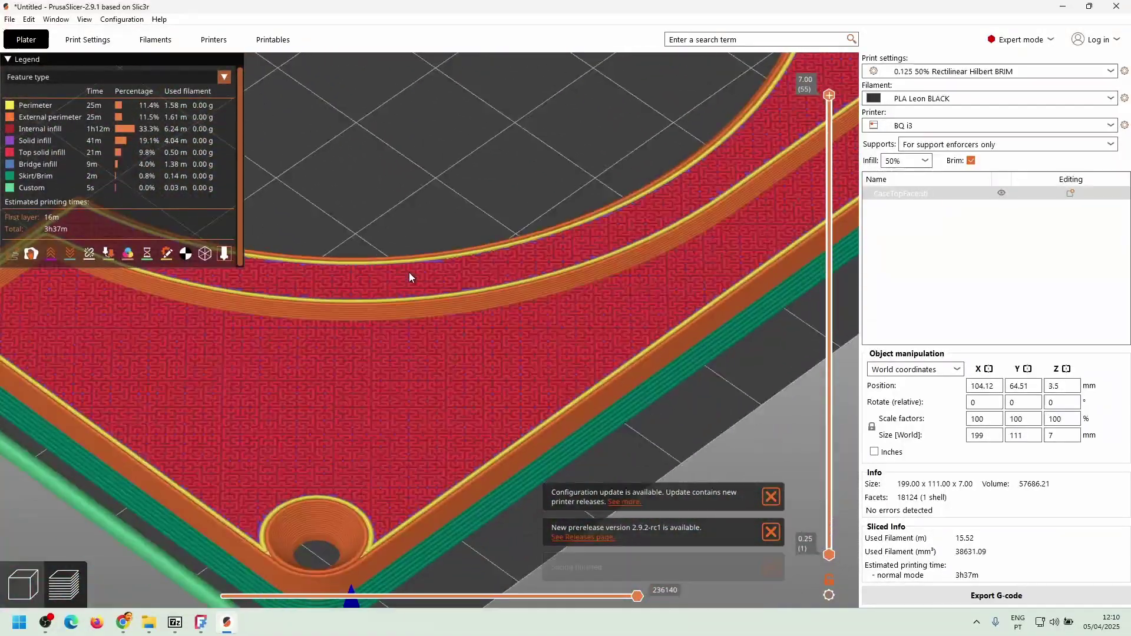
scroll(371, 367, up, 2)
scroll(367, 387, up, 2)
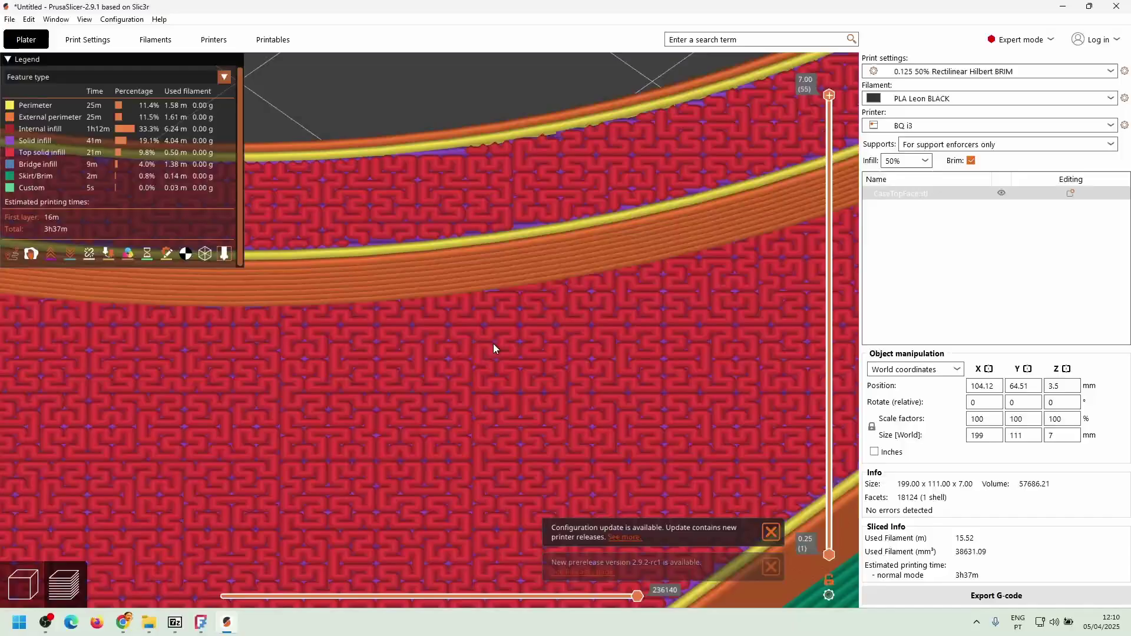
scroll(495, 346, down, 2)
scroll(499, 347, down, 2)
scroll(502, 358, down, 2)
scroll(522, 265, down, 2)
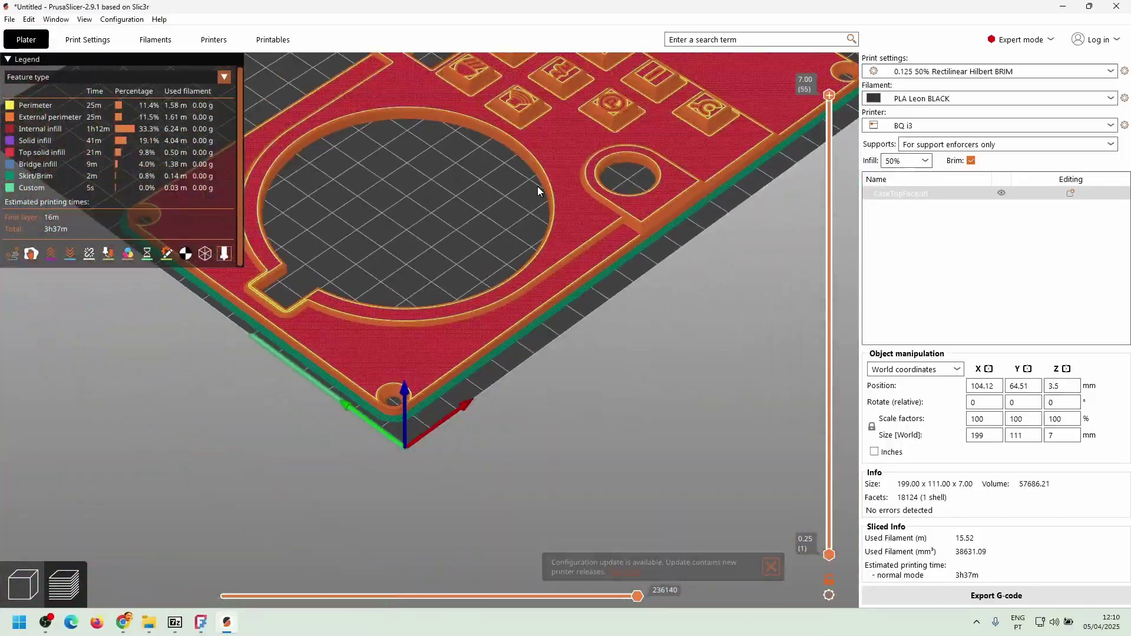
Step: Step through the top face's first, 1.50 mm and bridge layers, then cap the preview at 3.00 mm
mouse_move(537, 187)
middle_down()
mouse_move(545, 297)
mouse_move(533, 358)
middle_up()
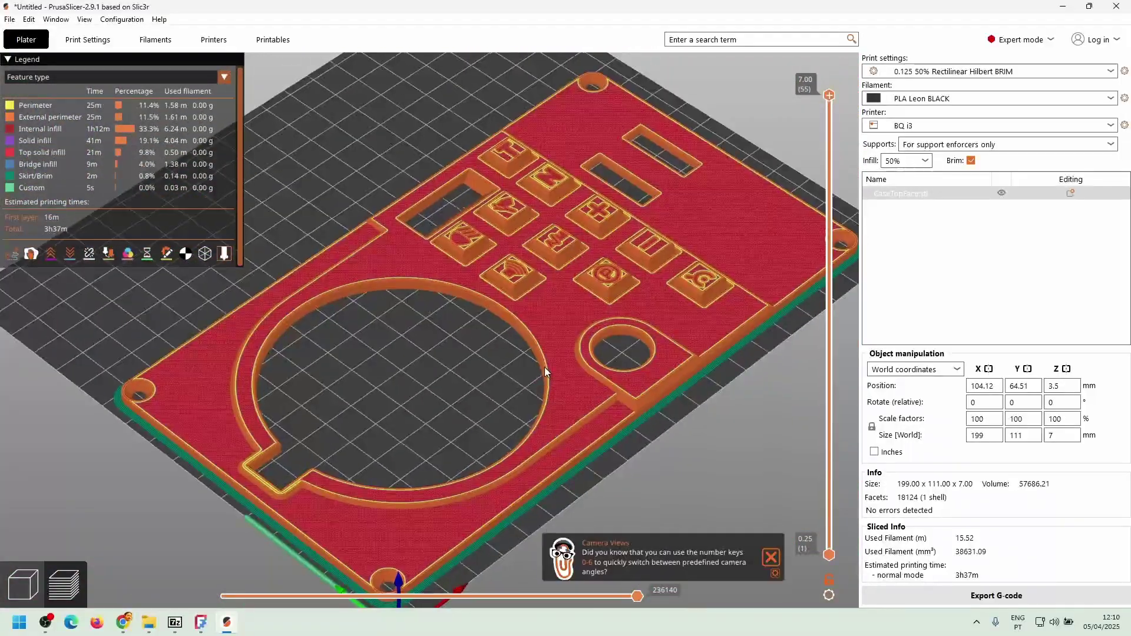
mouse_move(544, 366)
mouse_down()
mouse_move(500, 352)
mouse_move(465, 388)
mouse_move(495, 372)
mouse_up()
drag(829, 126, 836, 572)
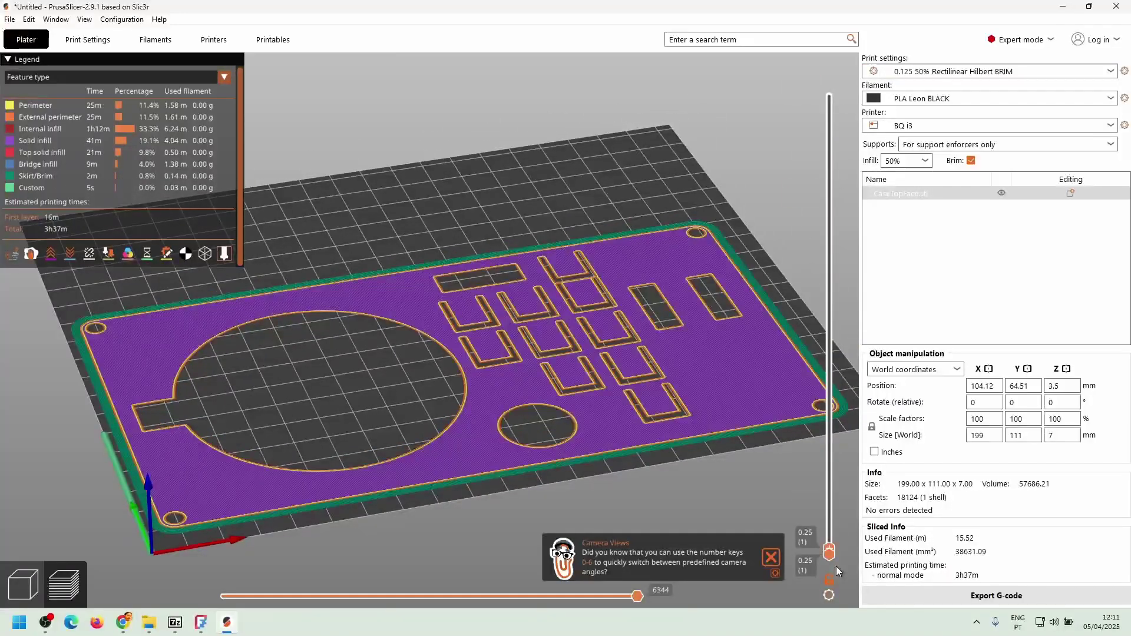
drag(834, 532, 843, 467)
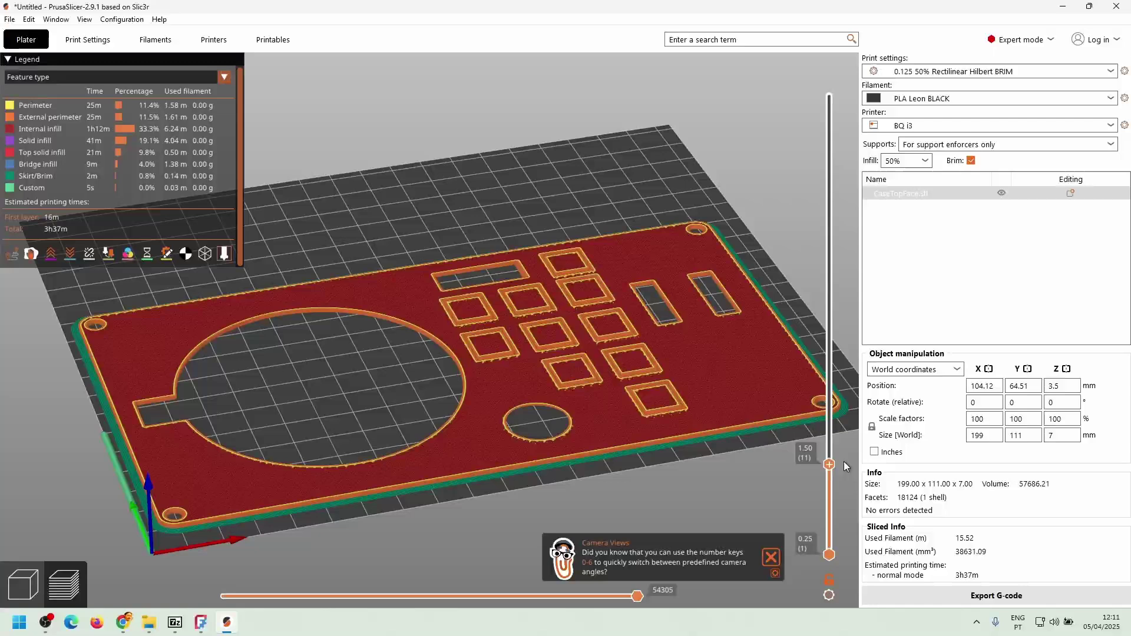
drag(839, 425, 834, 387)
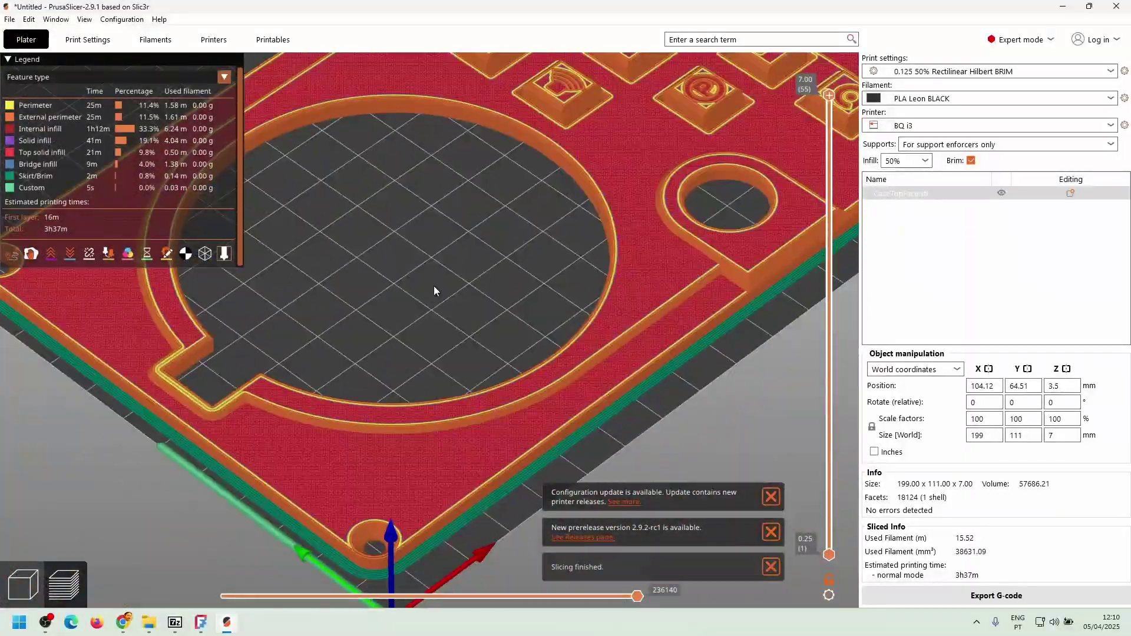
scroll(407, 483, up, 2)
scroll(409, 274, up, 2)
scroll(365, 383, up, 2)
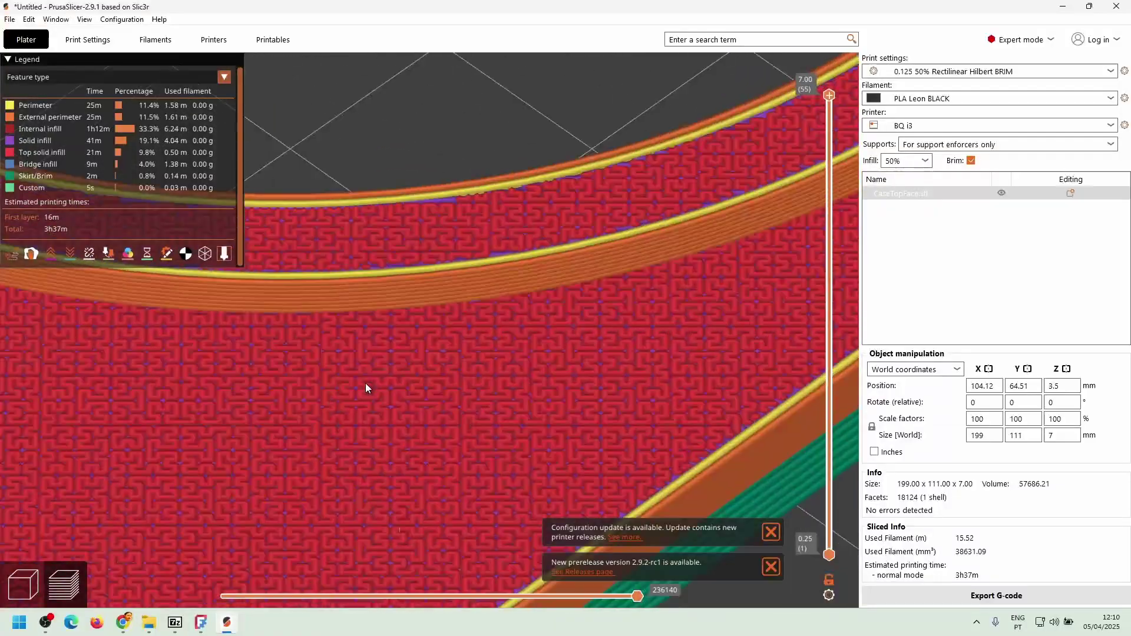
scroll(367, 382, up, 2)
scroll(493, 346, down, 2)
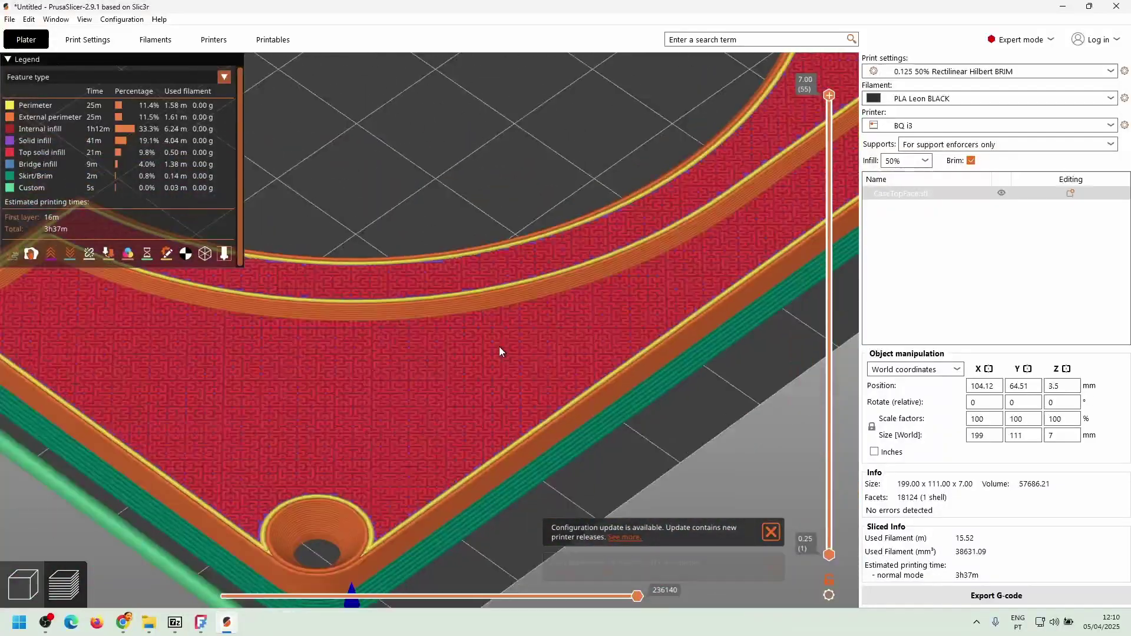
scroll(499, 349, down, 2)
scroll(501, 357, down, 2)
scroll(501, 356, down, 2)
scroll(547, 238, down, 2)
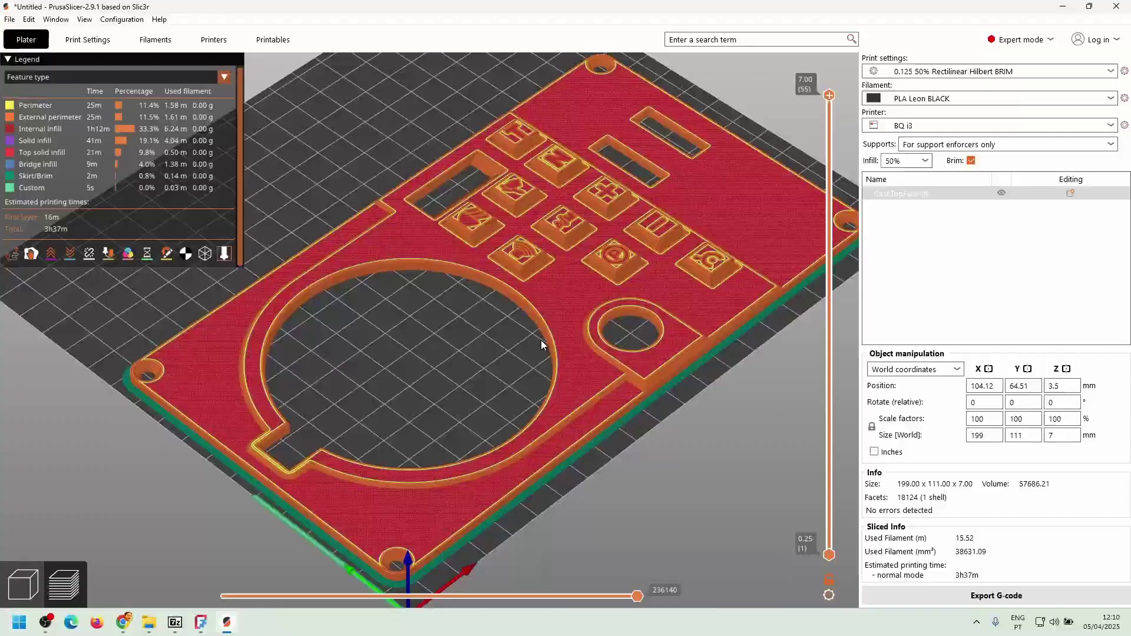
scroll(541, 341, up, 2)
scroll(535, 359, up, 2)
drag(545, 369, 461, 389)
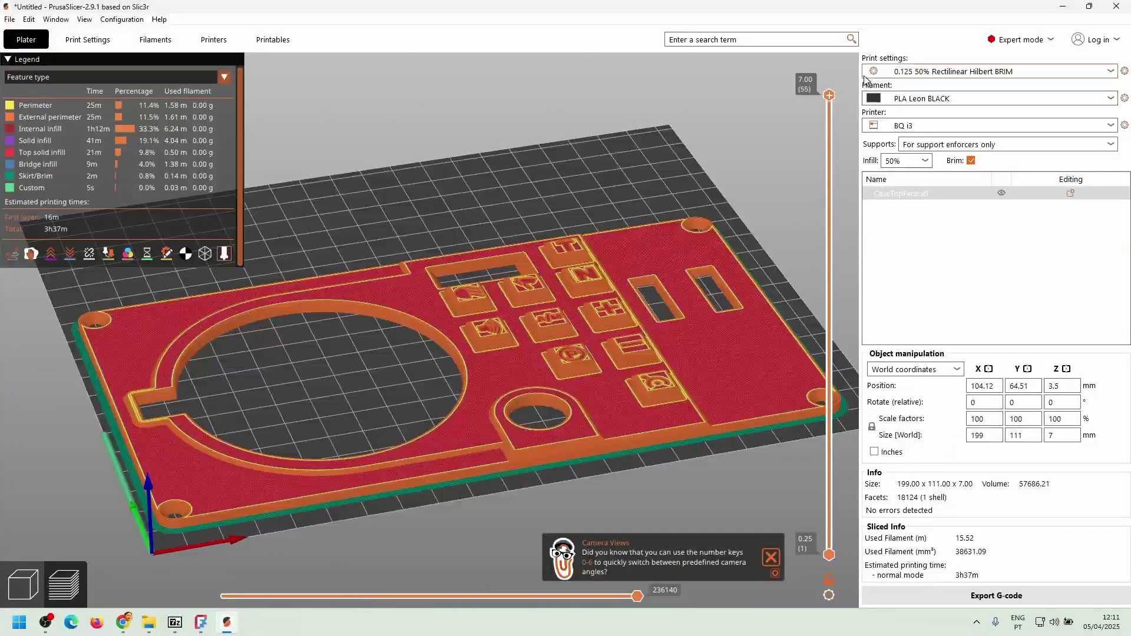
mouse_move(831, 94)
mouse_down()
mouse_move(836, 508)
mouse_move(832, 376)
mouse_up()
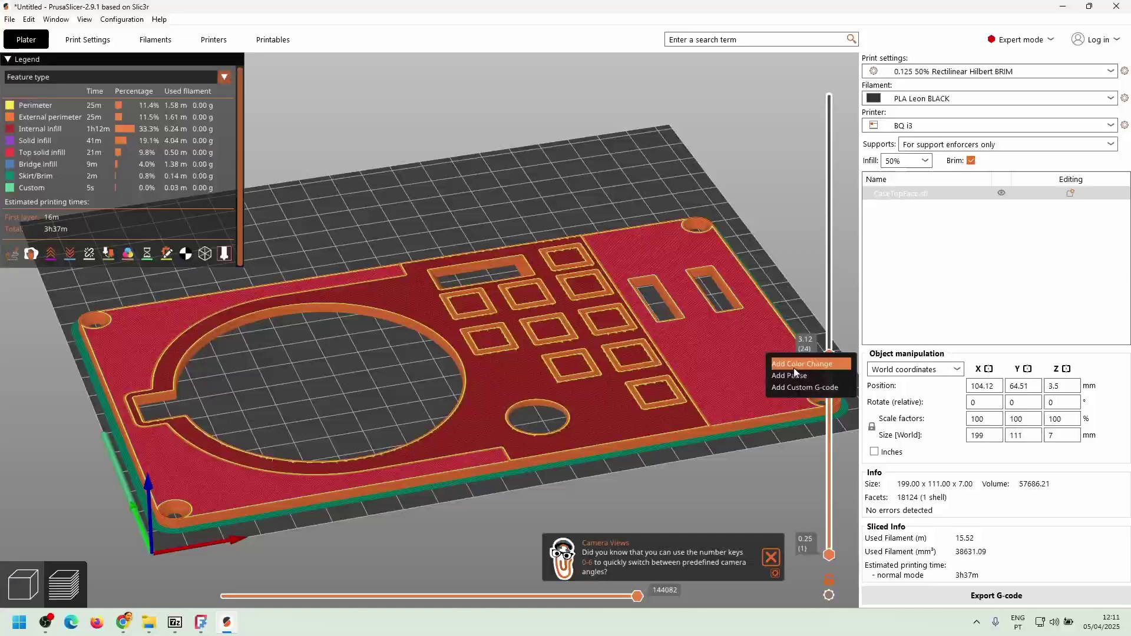
Step: Add colour changes at layers 3.12 and 6.62, then edit the upper layers' colour
click(794, 365)
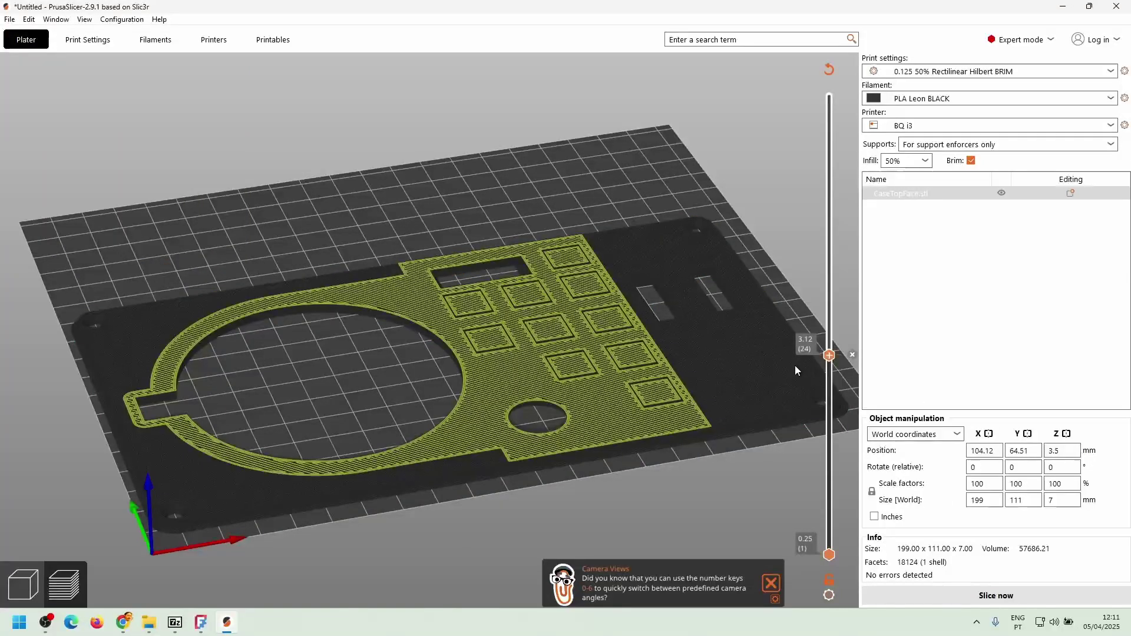
drag(828, 354, 822, 217)
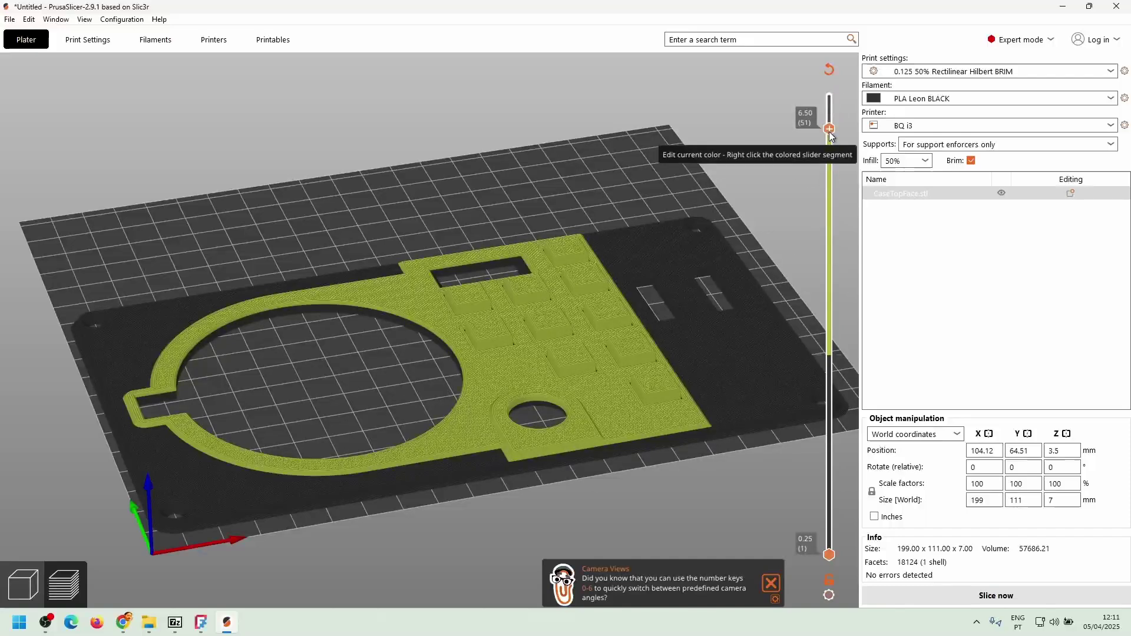
scroll(545, 457, up, 3)
scroll(607, 389, up, 3)
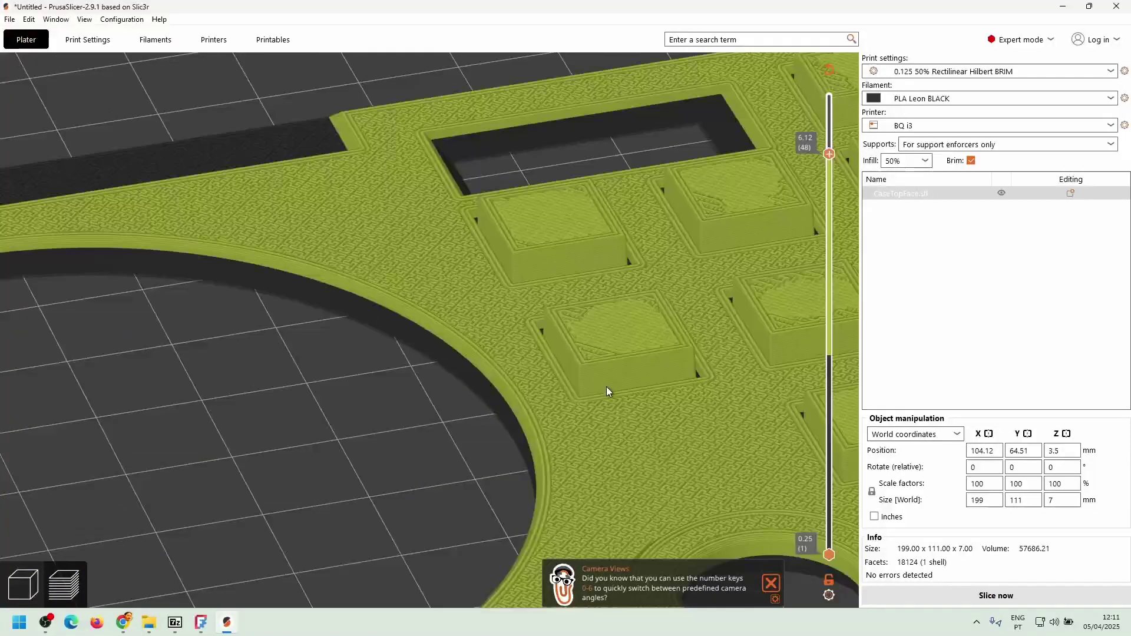
scroll(495, 432, up, 2)
scroll(562, 395, up, 2)
scroll(563, 395, up, 2)
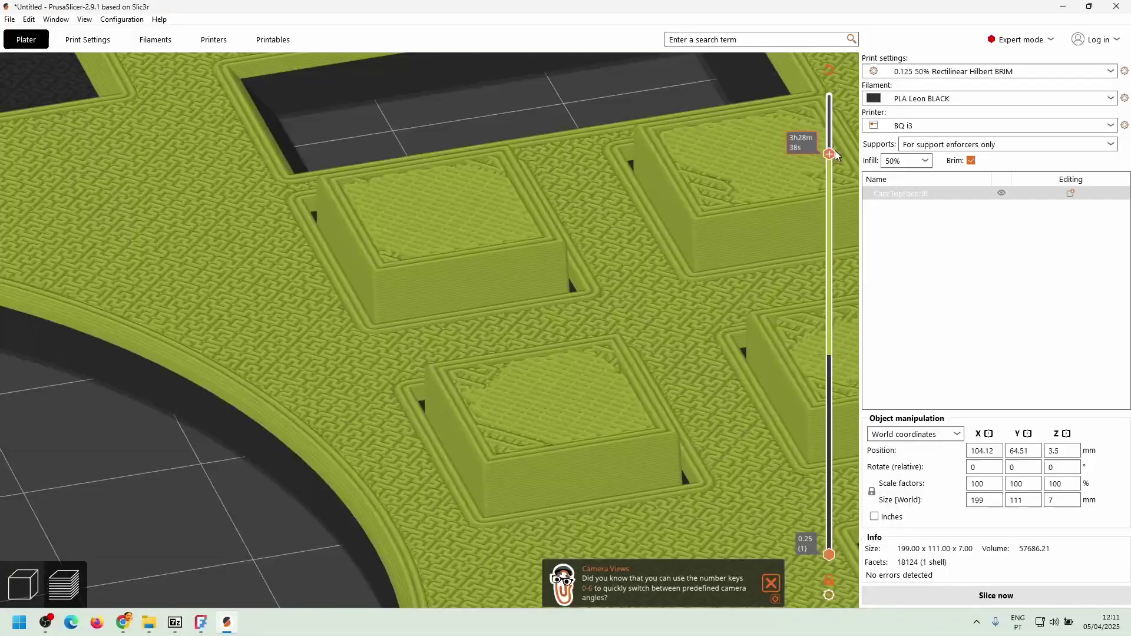
drag(828, 154, 829, 121)
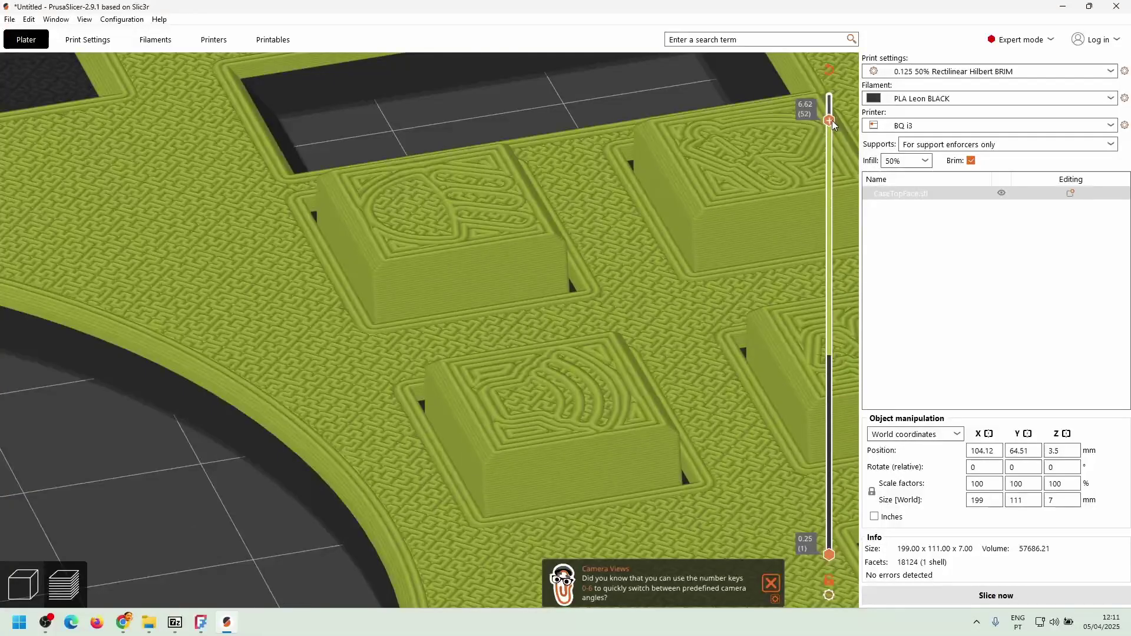
scroll(831, 124, down, 1)
scroll(832, 126, up, 1)
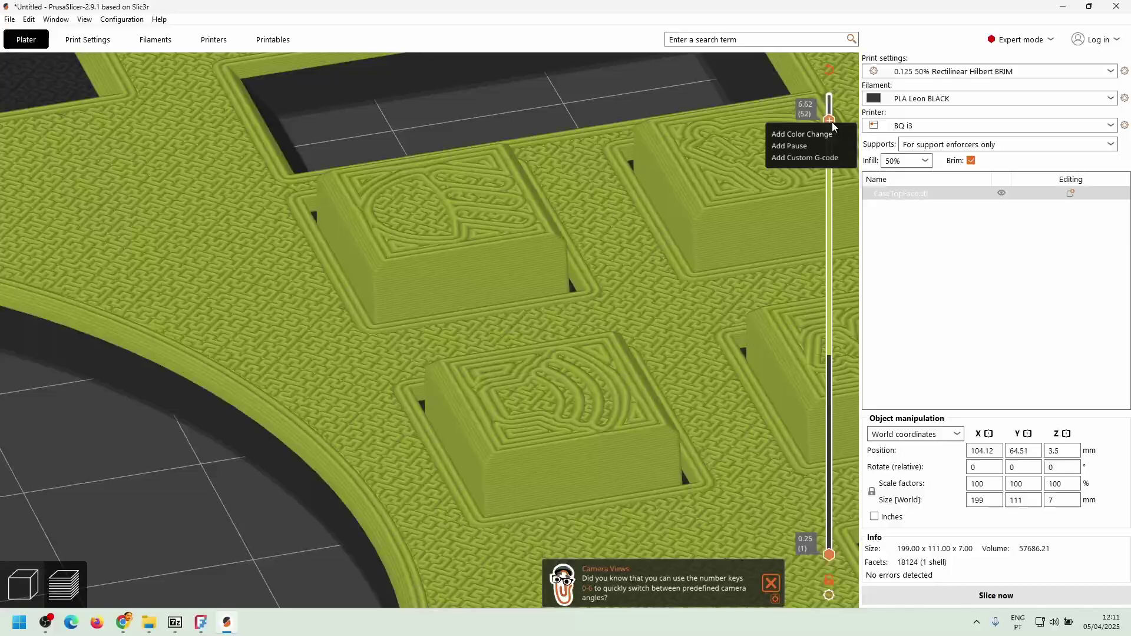
click(828, 135)
scroll(653, 341, down, 3)
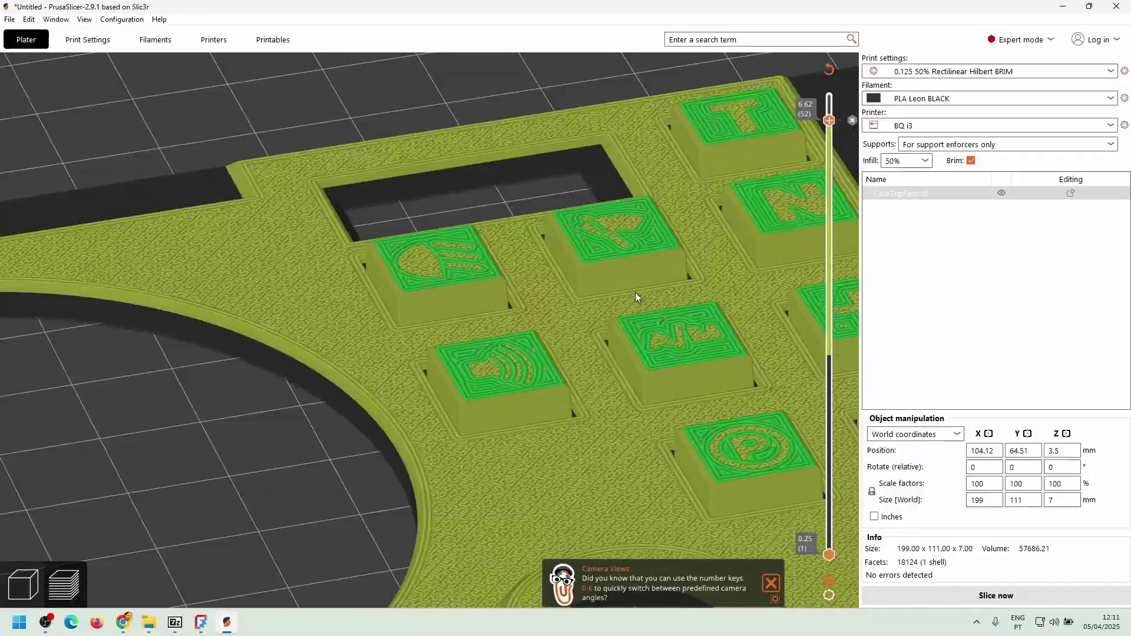
drag(831, 122, 831, 97)
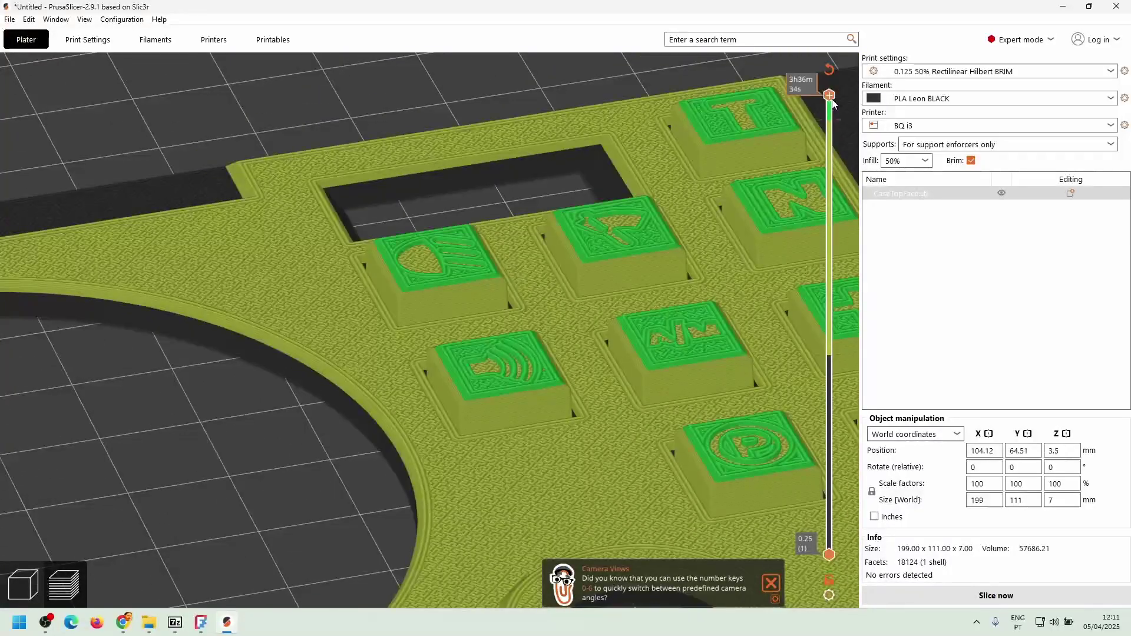
right_click(829, 110)
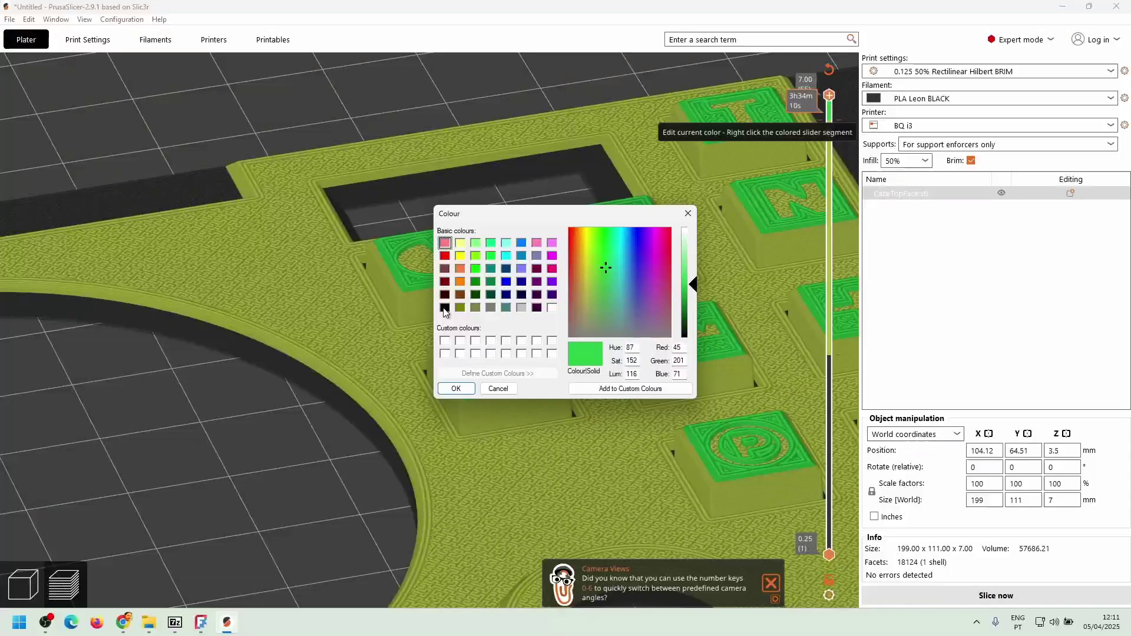
Step: Confirm the top colour, cut the face at 6.5 mm, delete the letters, and reslice
click(457, 388)
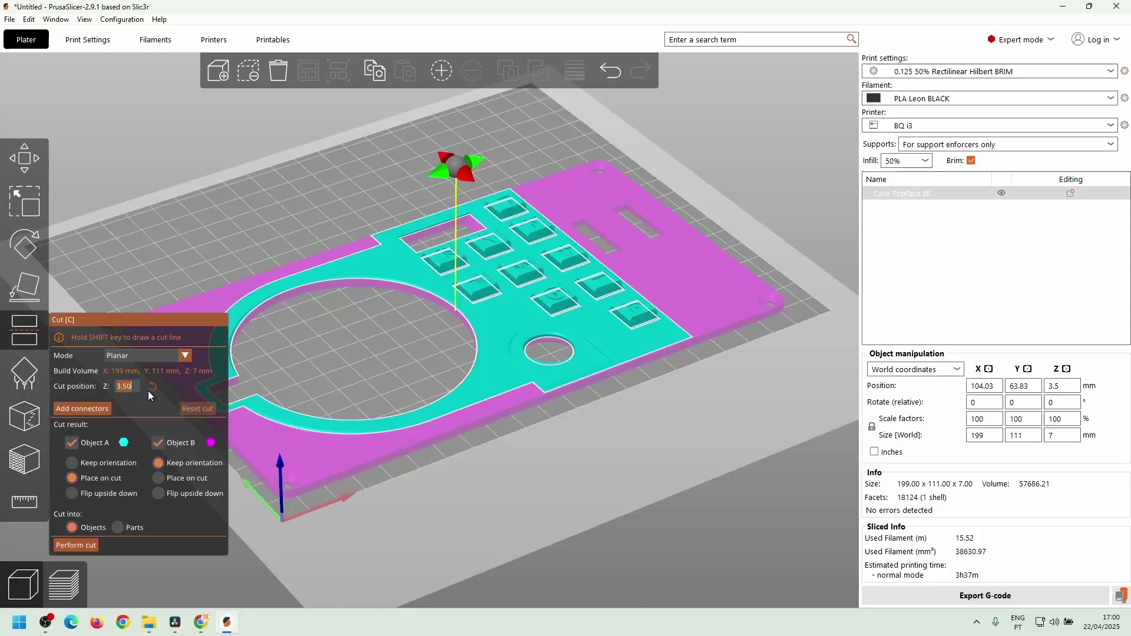
text(6.5)
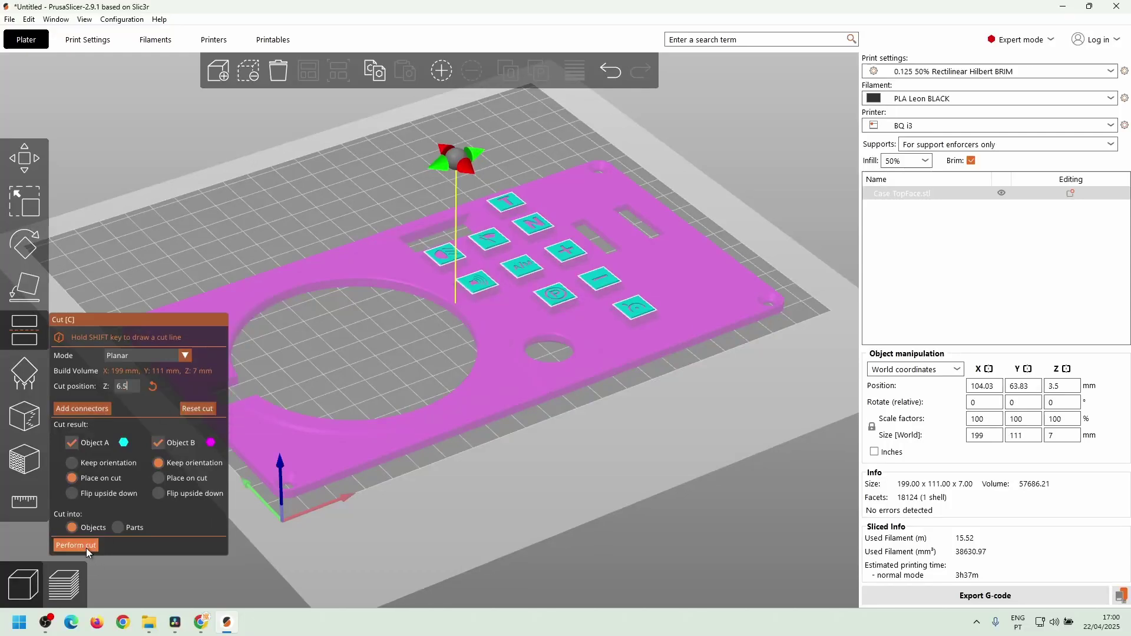
click(76, 546)
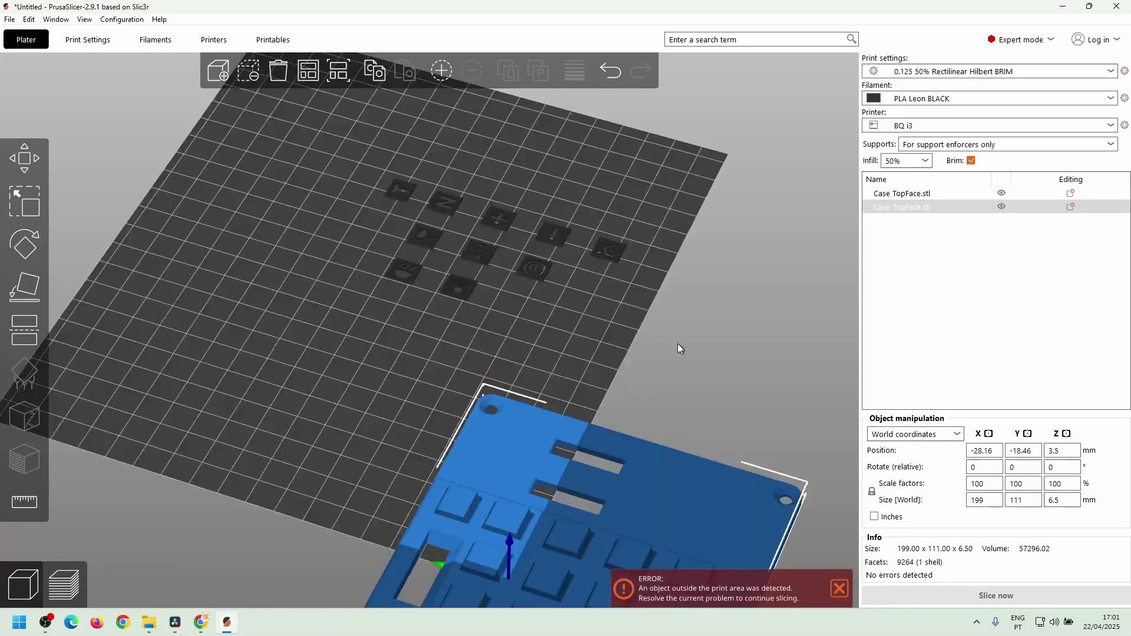
key(Delete)
drag(599, 273, 704, 261)
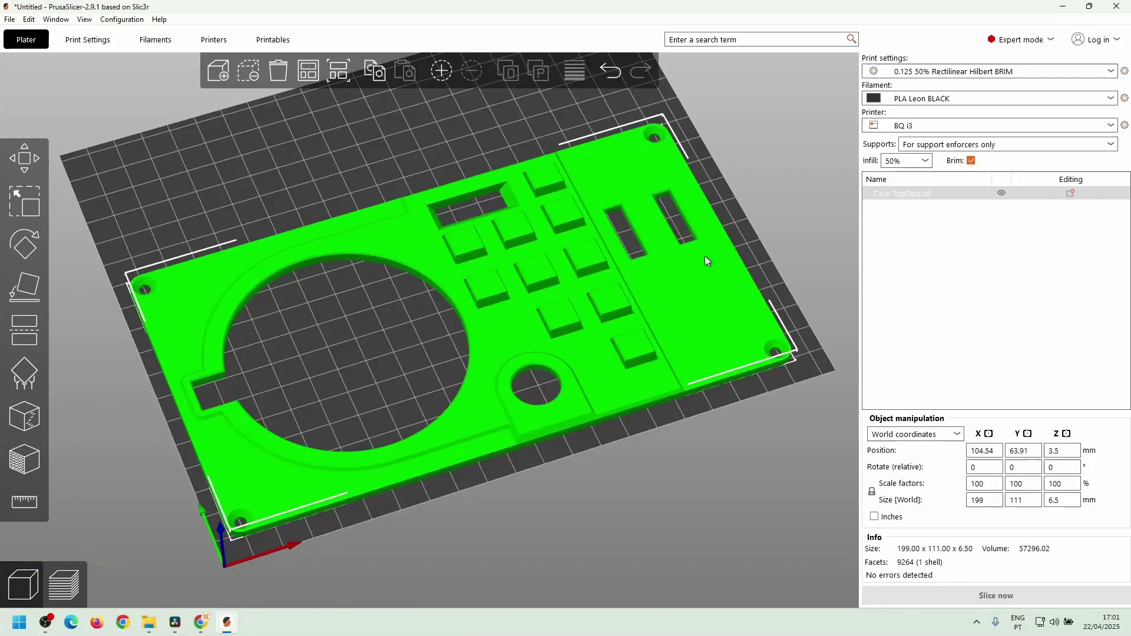
key(ctrl+r)
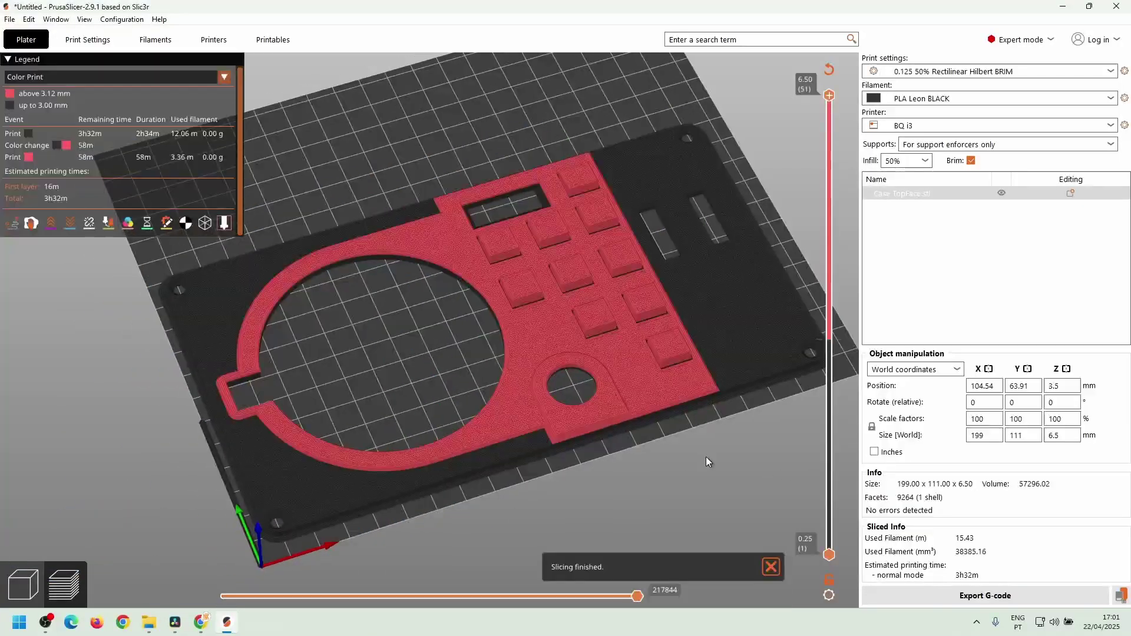
scroll(616, 324, up, 3)
scroll(524, 416, up, 2)
scroll(592, 292, up, 2)
scroll(494, 361, down, 2)
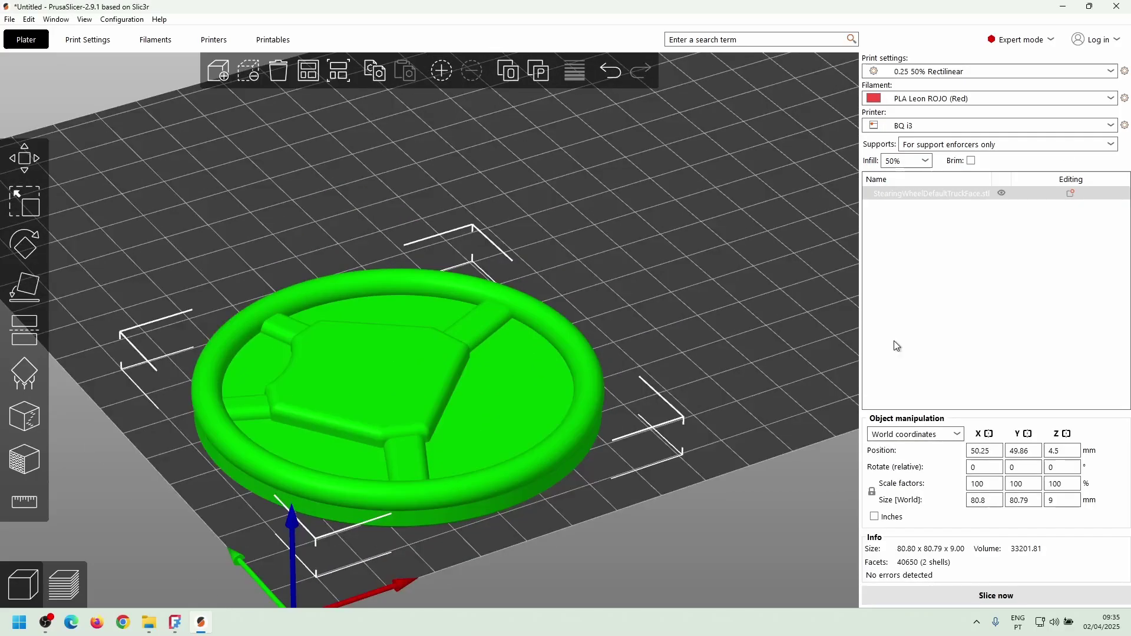
Step: Keep red PLA, switch to the 0.125 50% Rectilinear Hilbert Skirt profile, and slice
click(1025, 99)
click(993, 171)
click(1017, 71)
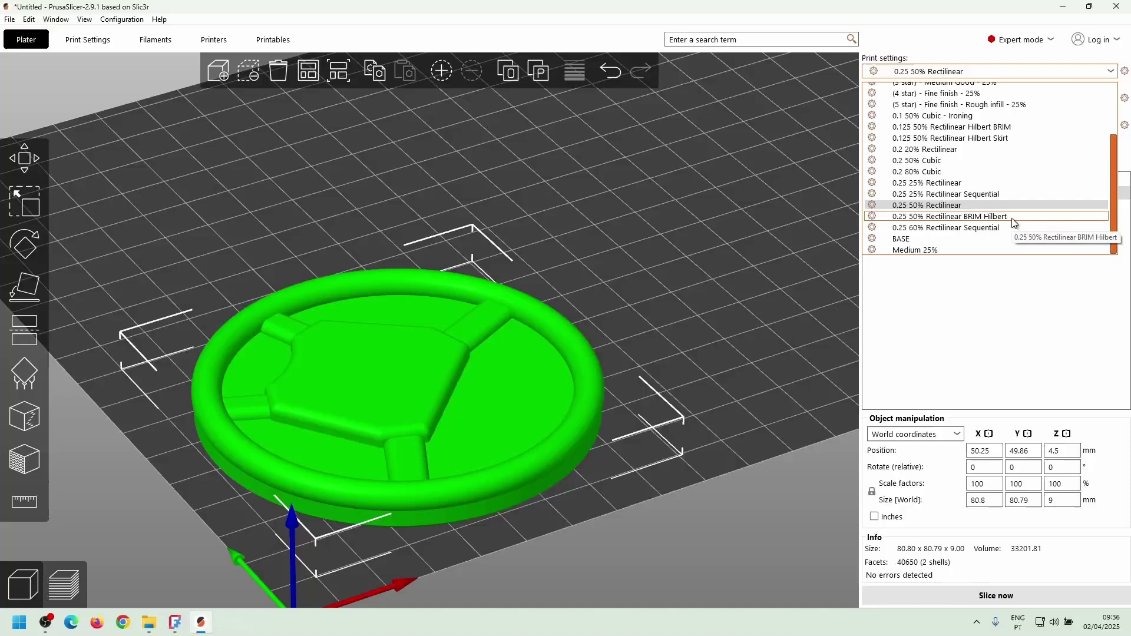
click(954, 138)
click(996, 596)
scroll(415, 397, up, 5)
scroll(565, 378, down, 3)
drag(828, 95, 818, 378)
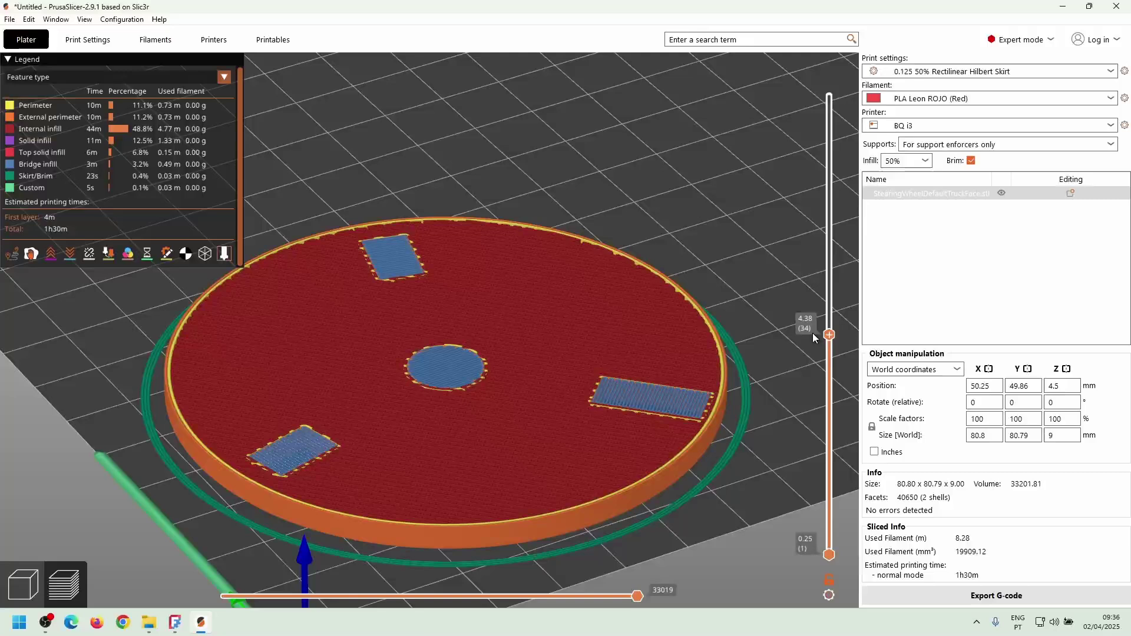
Step: Insert a pause at the layer below the spokes and confirm its message
drag(813, 352, 828, 335)
right_click(832, 342)
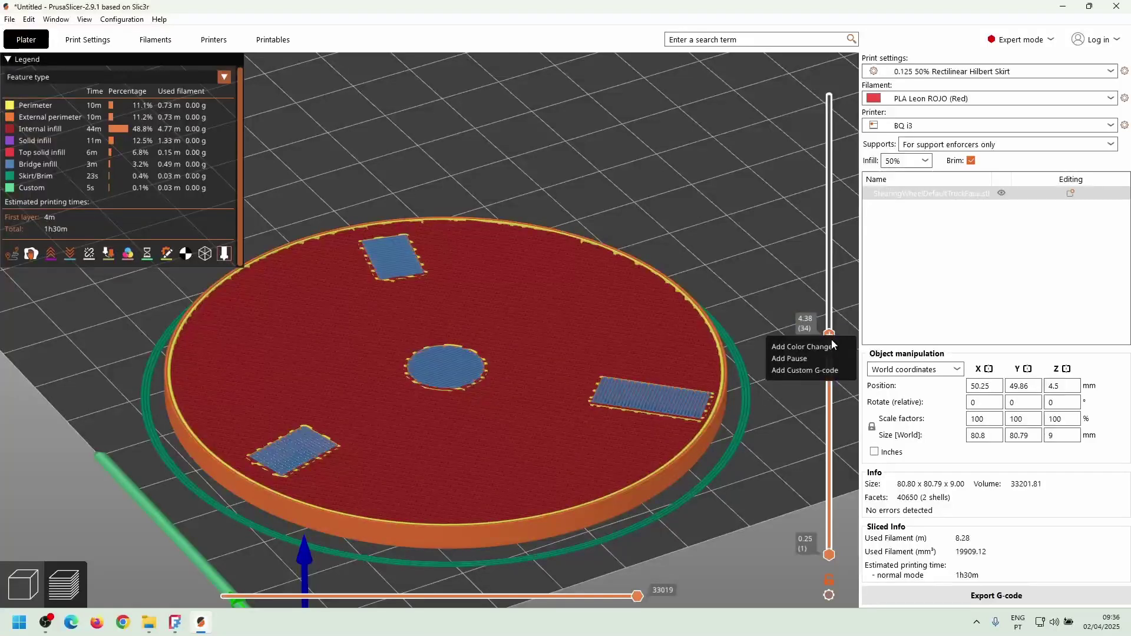
click(804, 359)
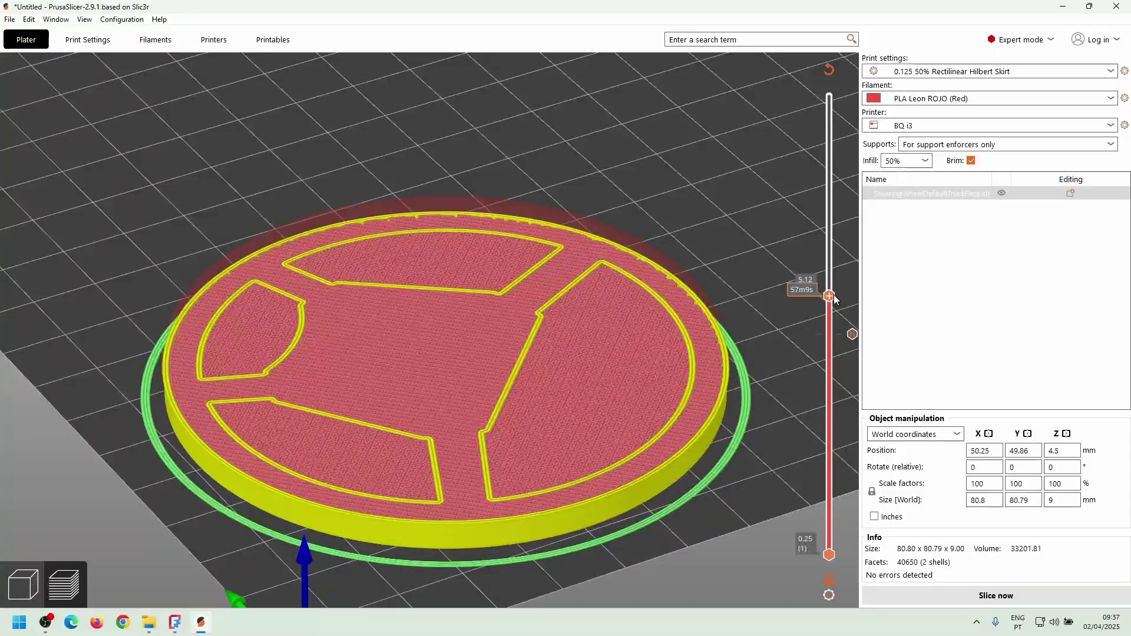
click(826, 307)
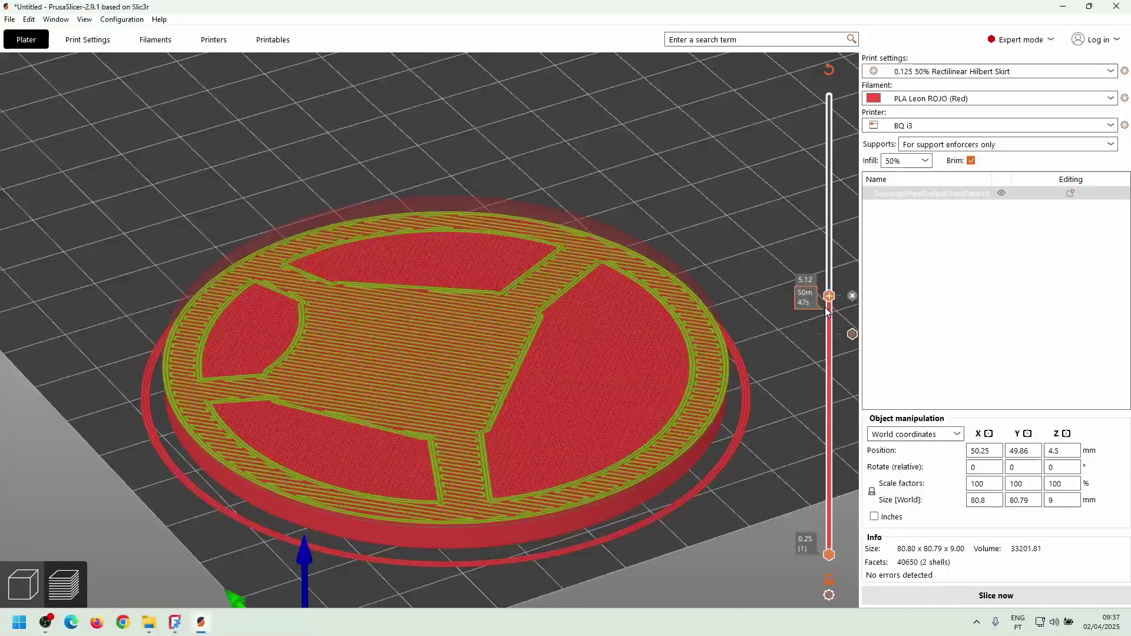
drag(830, 297, 831, 160)
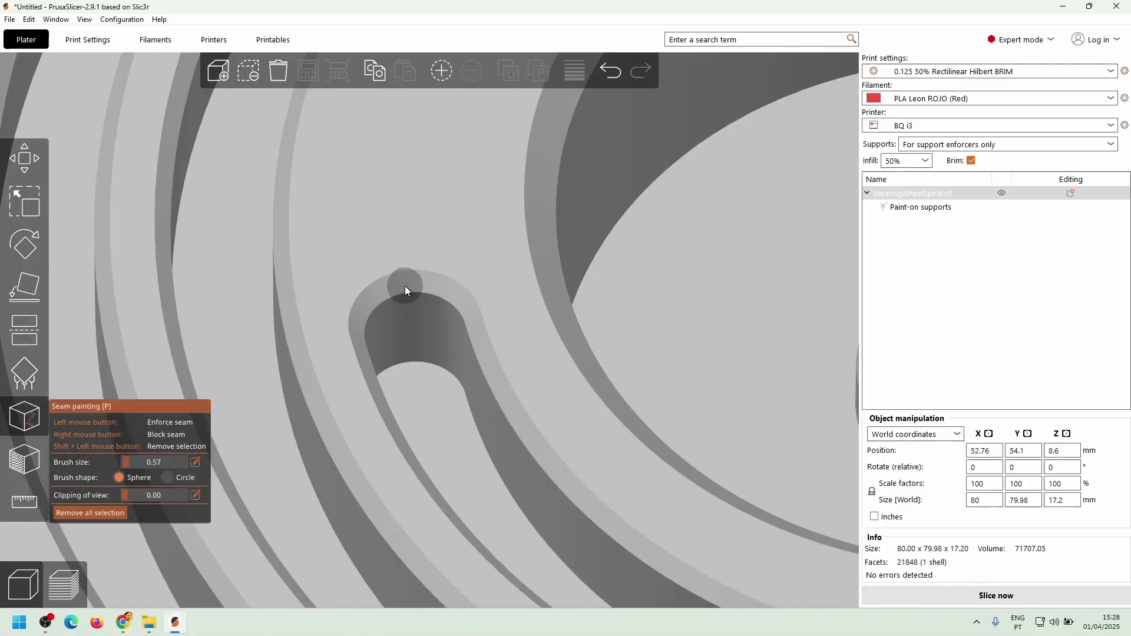
scroll(407, 351, down, 5)
Step: Tilt the spiral and paint an enforced seam mark at a groove end
drag(231, 304, 112, 273)
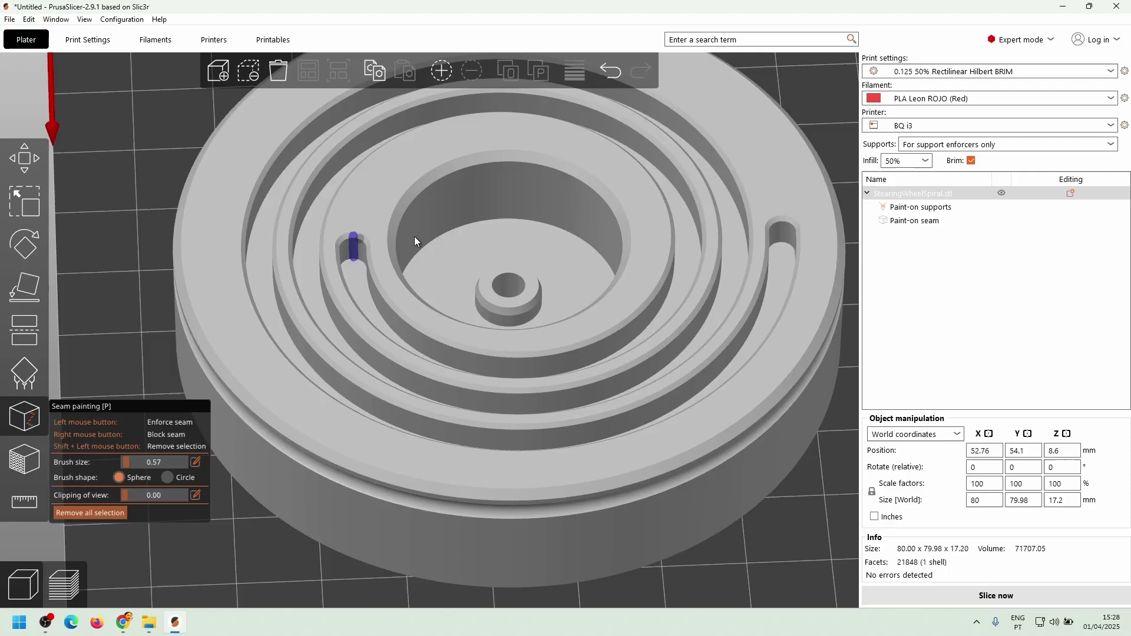
scroll(610, 271, up, 3)
scroll(616, 299, up, 2)
click(616, 299)
scroll(754, 300, down, 5)
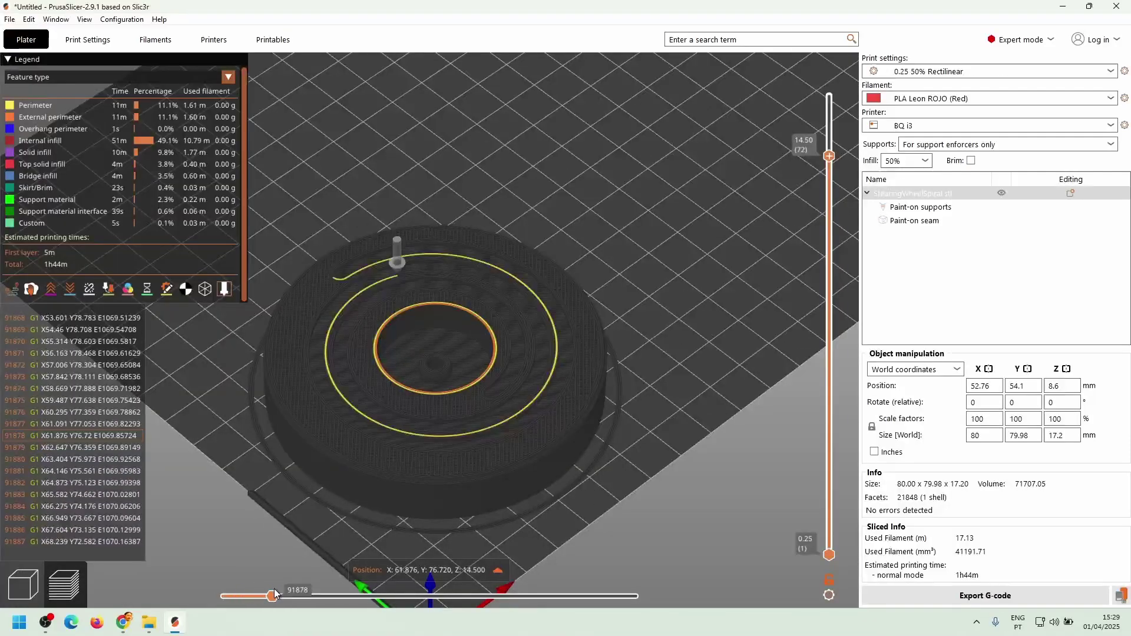
Step: Drag the preview sliders to show the spiral's full toolpath up to its top layer
drag(354, 597, 637, 597)
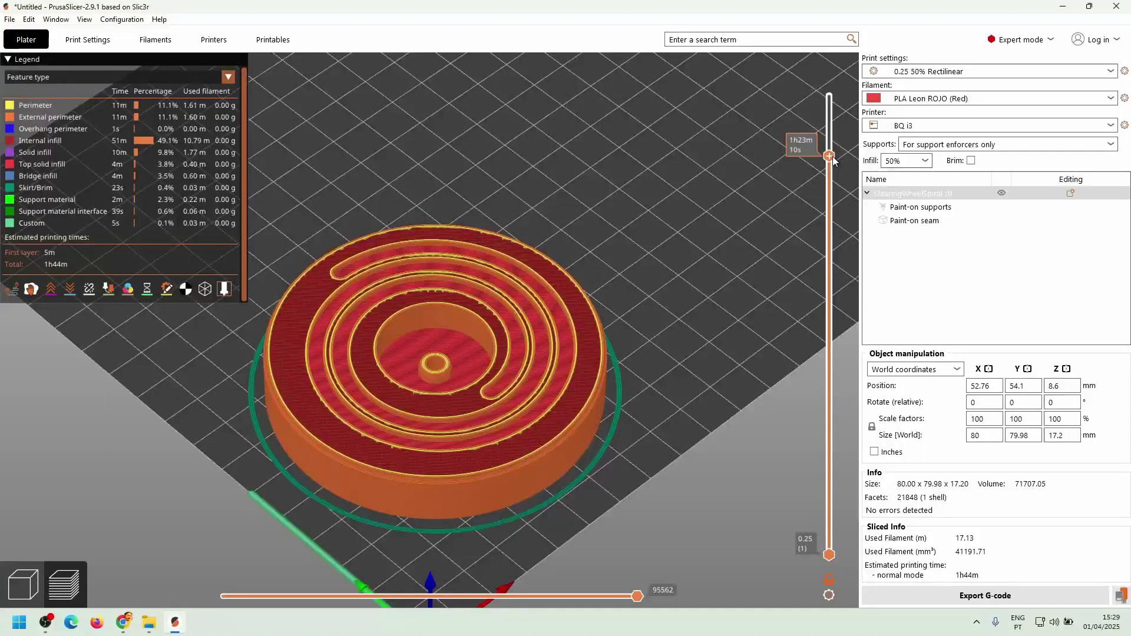
drag(829, 156, 828, 116)
mouse_move(637, 597)
mouse_down()
mouse_move(220, 596)
mouse_move(404, 592)
mouse_move(264, 587)
mouse_up()
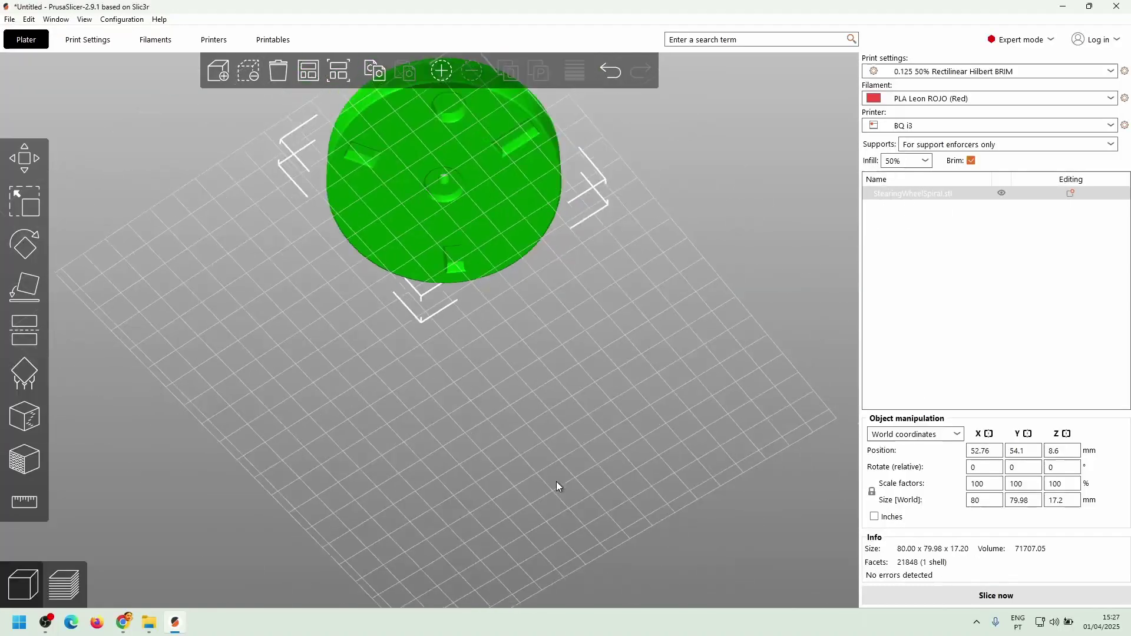
drag(556, 481, 438, 388)
scroll(350, 280, up, 3)
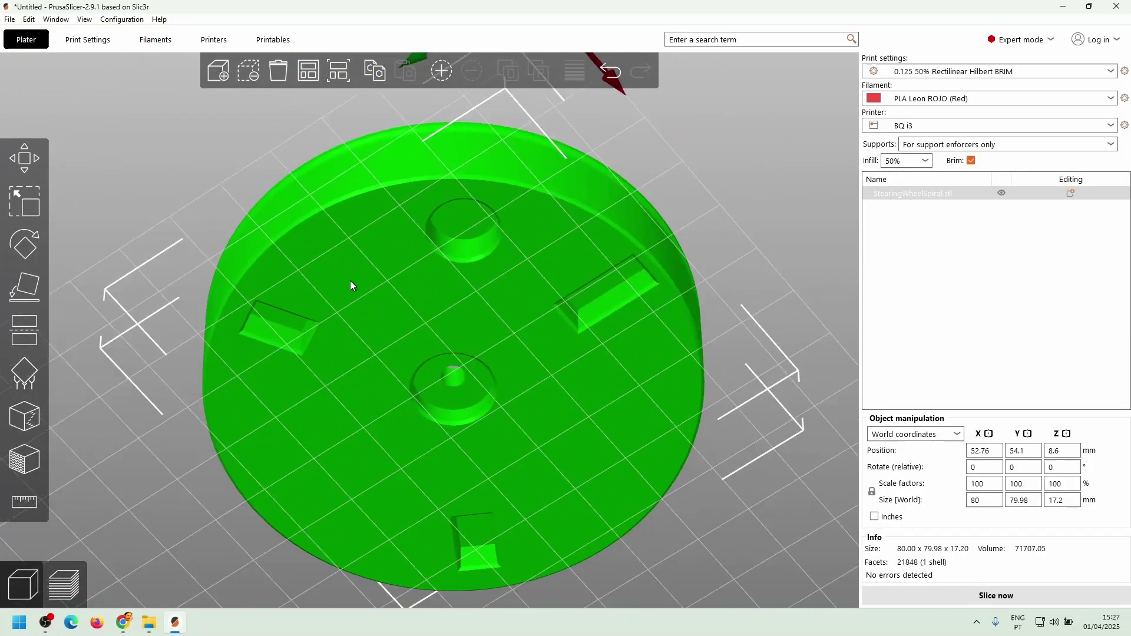
Step: Start painting support enforcers onto the spiral steering wheel part
click(26, 367)
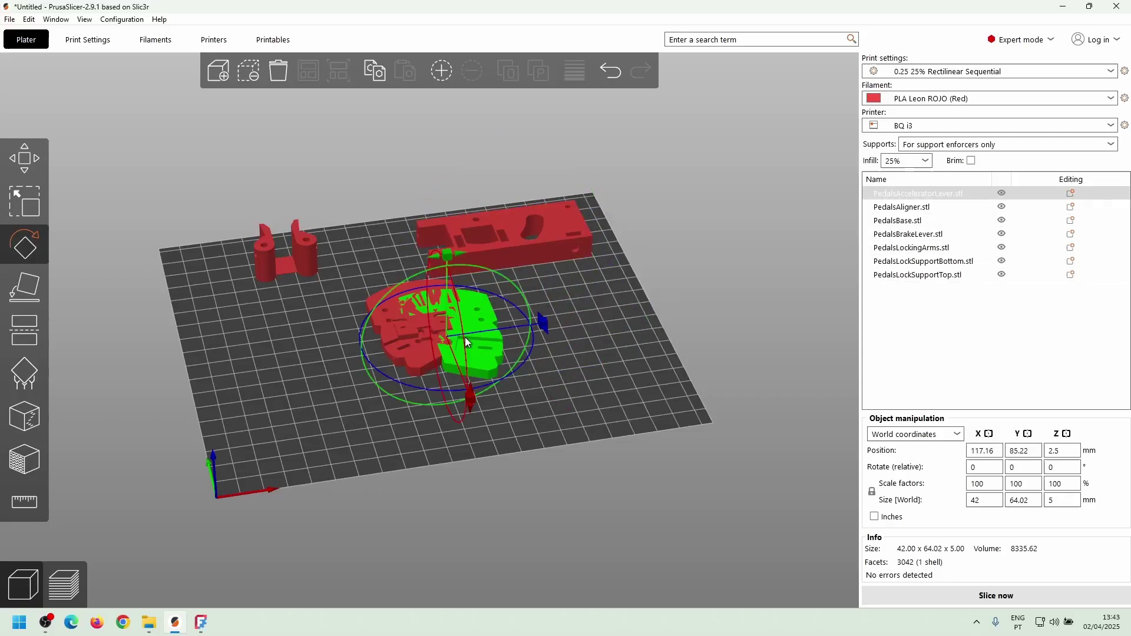
Step: Move the aligner, brake lever, lock support bottom and other pedal parts apart on the bed
click(518, 425)
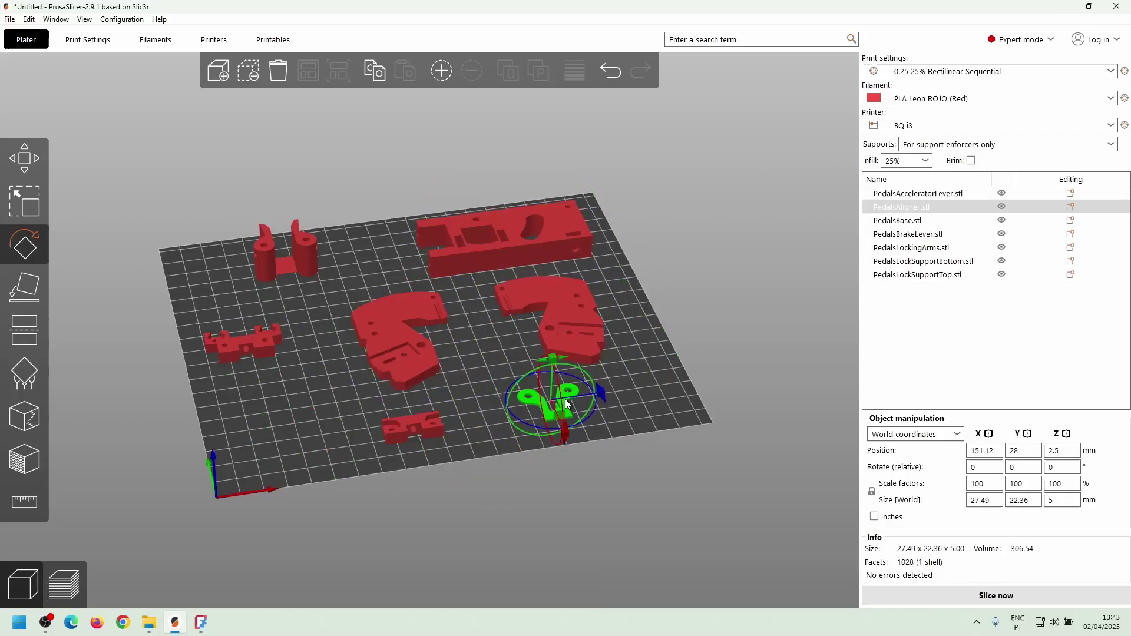
key(1)
click(356, 329)
key(0)
click(592, 413)
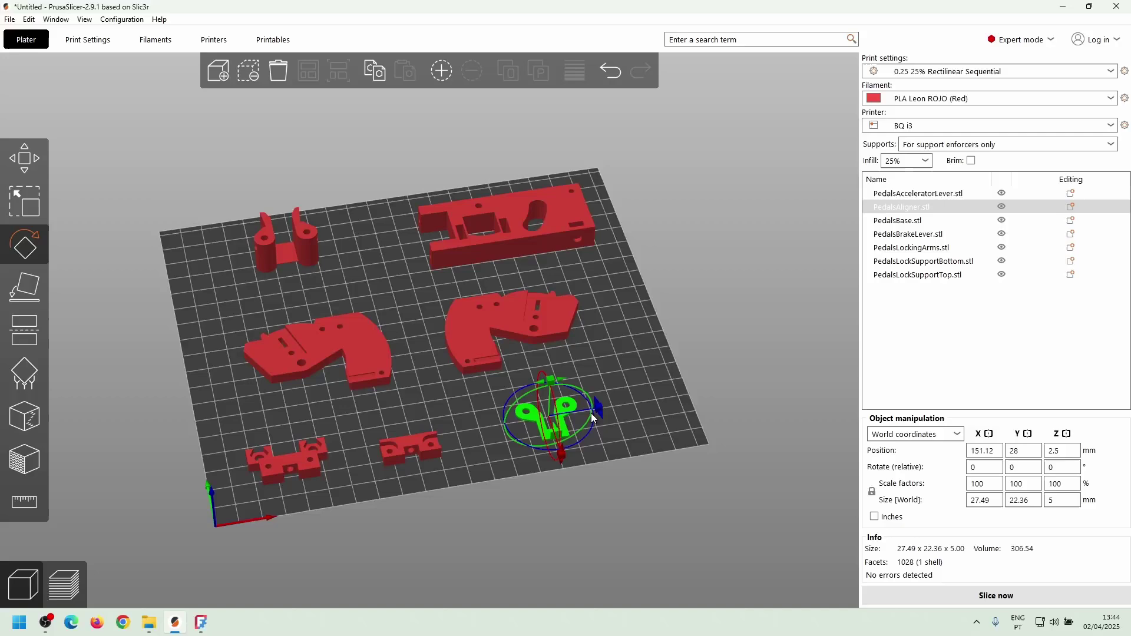
key(m)
drag(591, 413, 630, 407)
click(343, 452)
drag(344, 452, 361, 460)
click(443, 212)
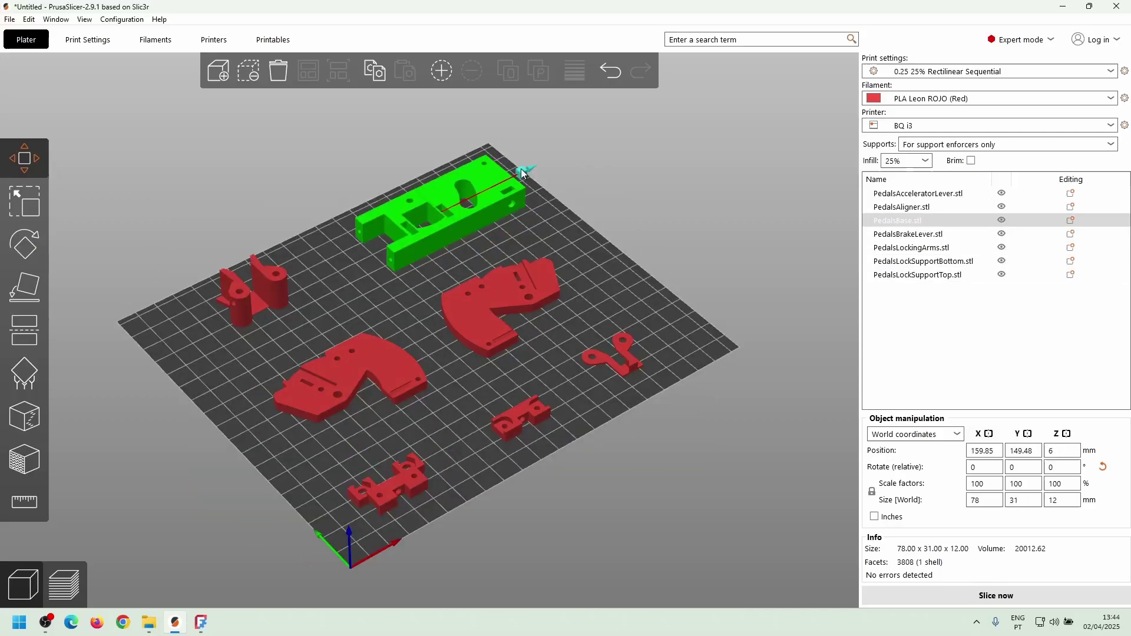
click(243, 292)
Step: Put the brake lever before the pedal base in print order and slice the pedals (1h32m, 9.85 m)
key(ctrl+r)
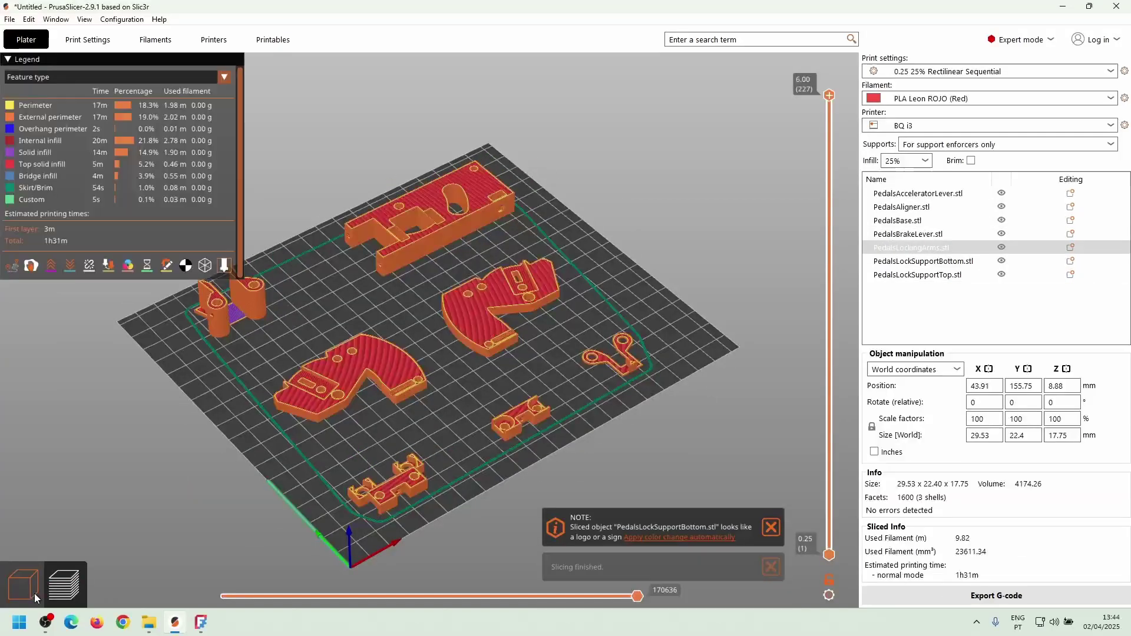
click(36, 598)
click(389, 482)
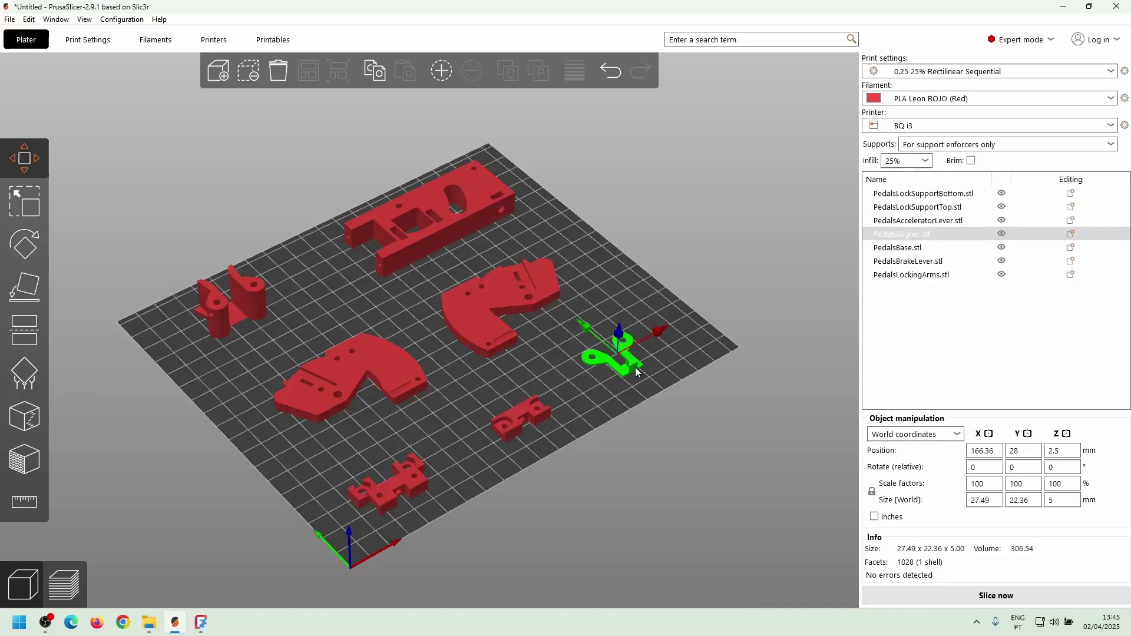
drag(910, 260, 908, 242)
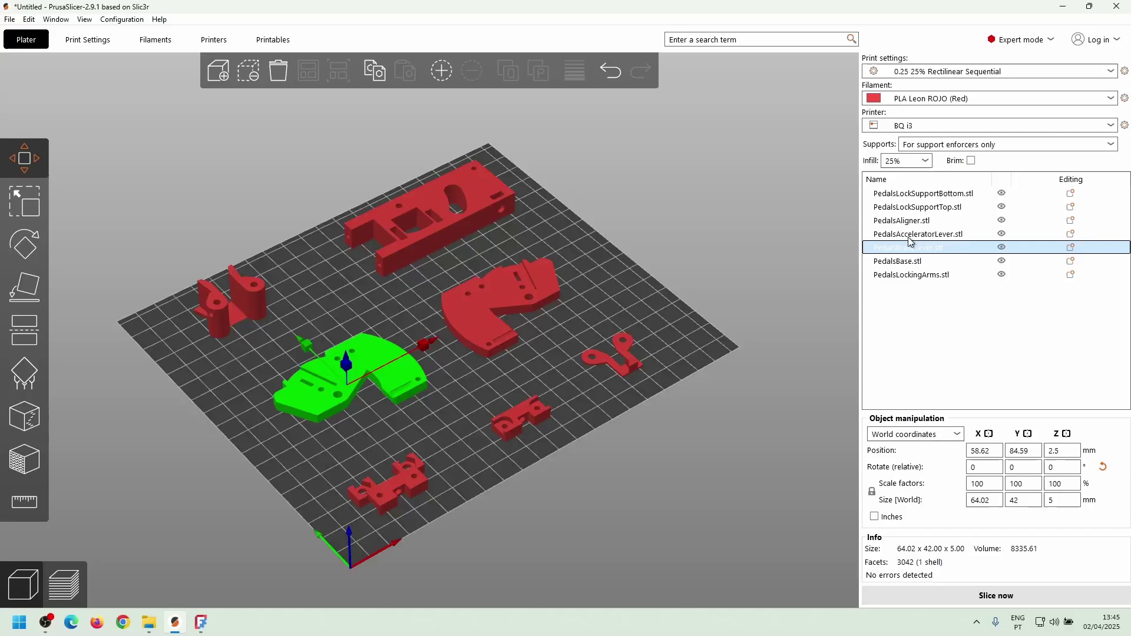
click(905, 262)
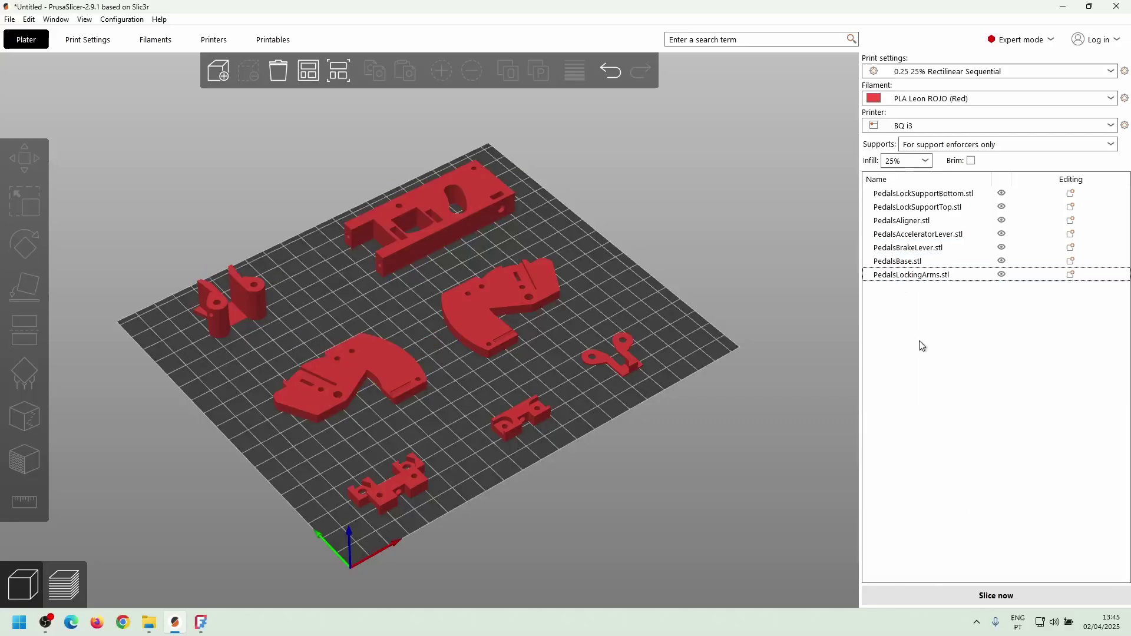
click(996, 595)
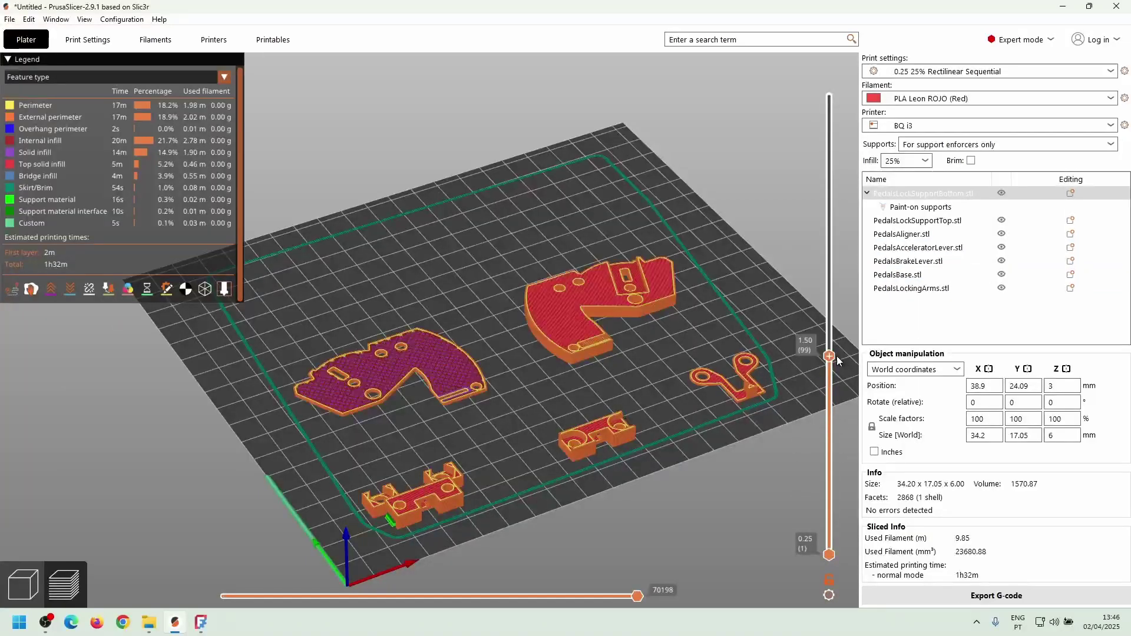
drag(837, 360, 835, 335)
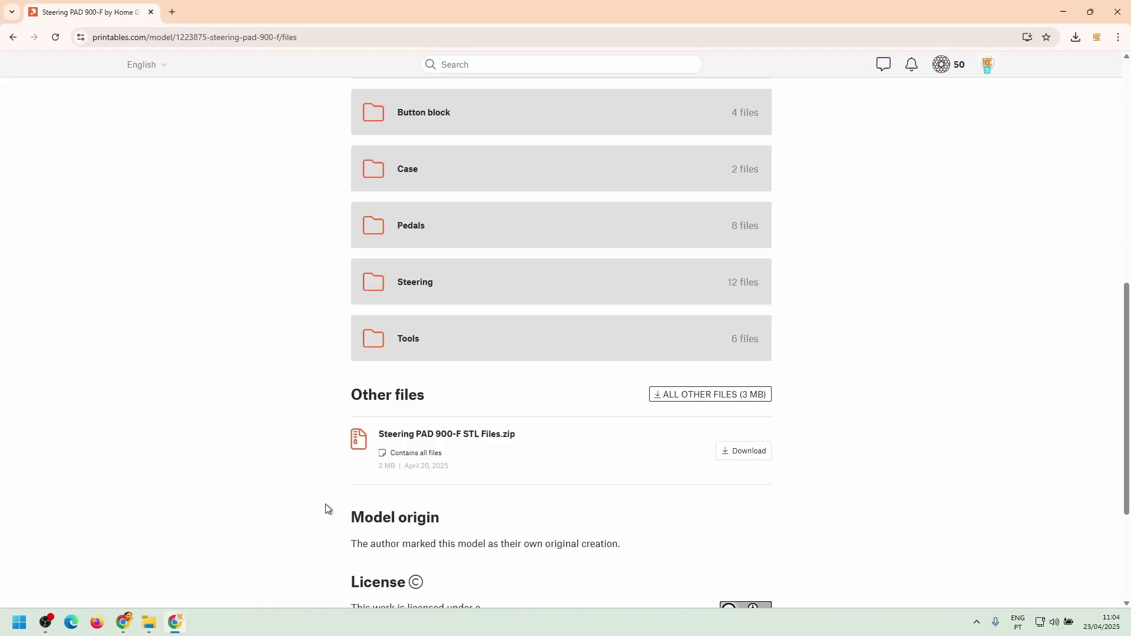
Step: Expand the Steering folder to list its files
click(410, 284)
scroll(319, 441, down, 5)
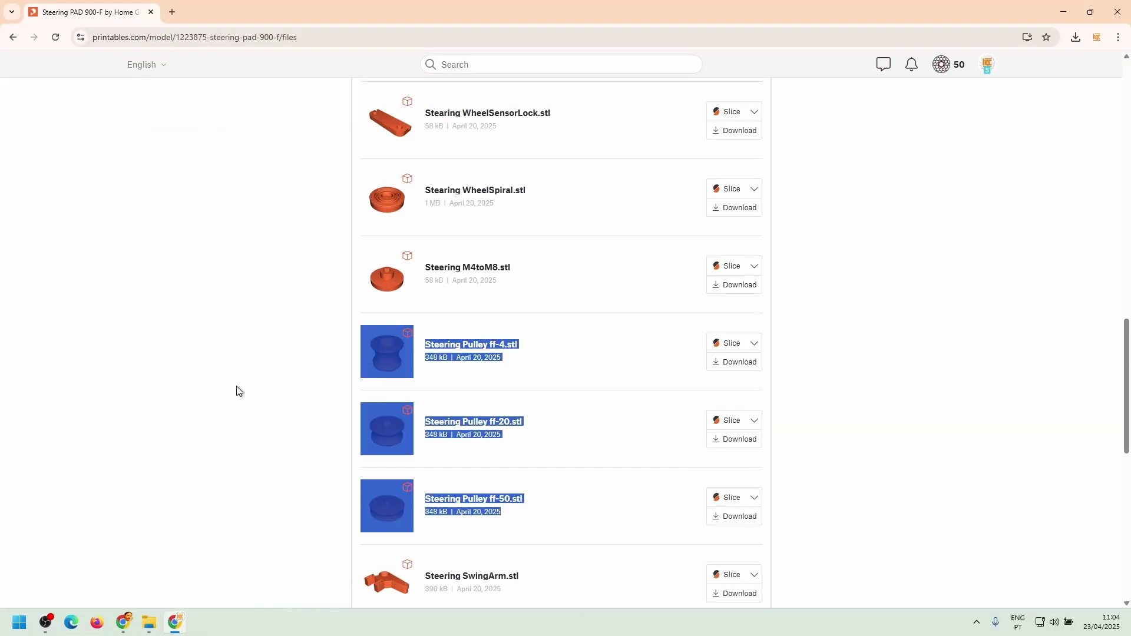
scroll(266, 397, up, 3)
scroll(398, 405, up, 2)
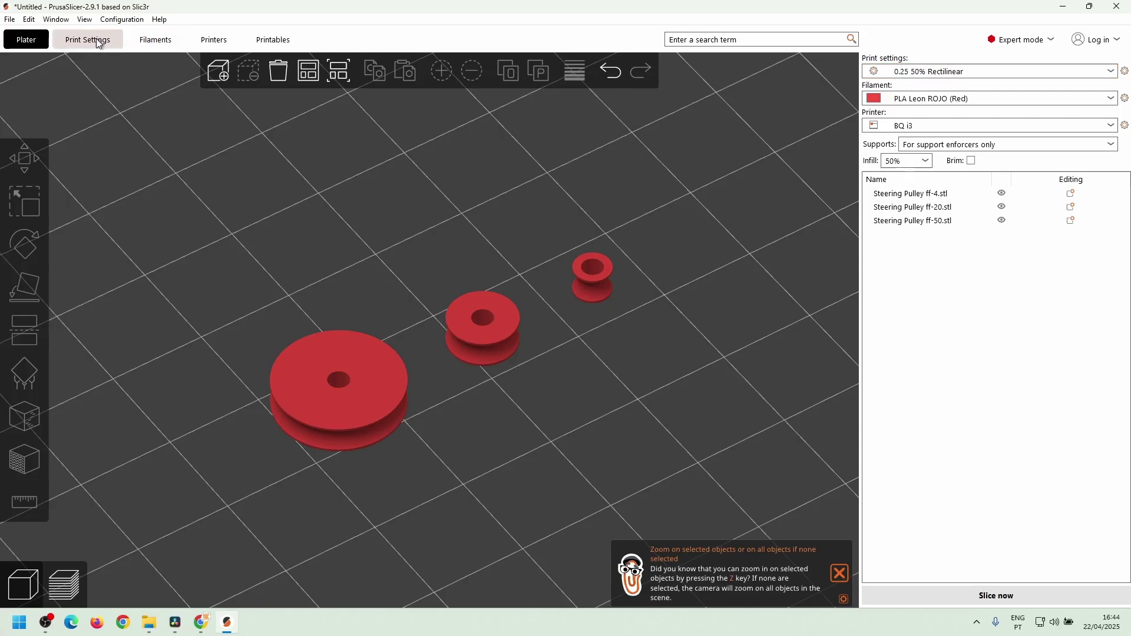
Step: Slice the three steering pulley parts on the plate
click(996, 595)
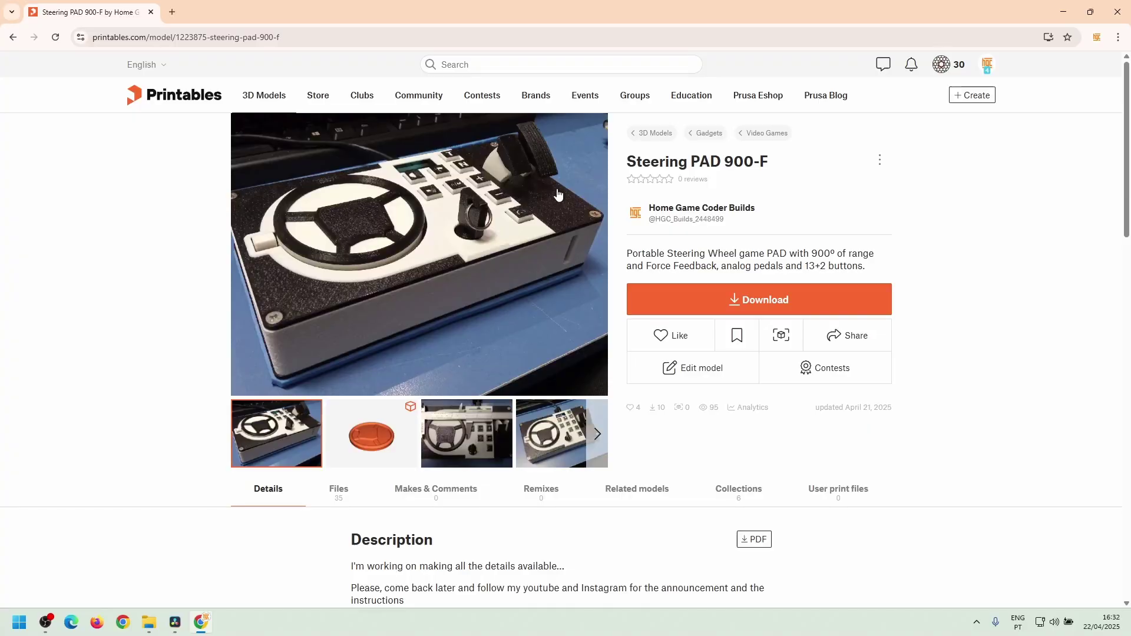
Step: Show the model's file list with the Community Steering Faces folder expanded
click(721, 303)
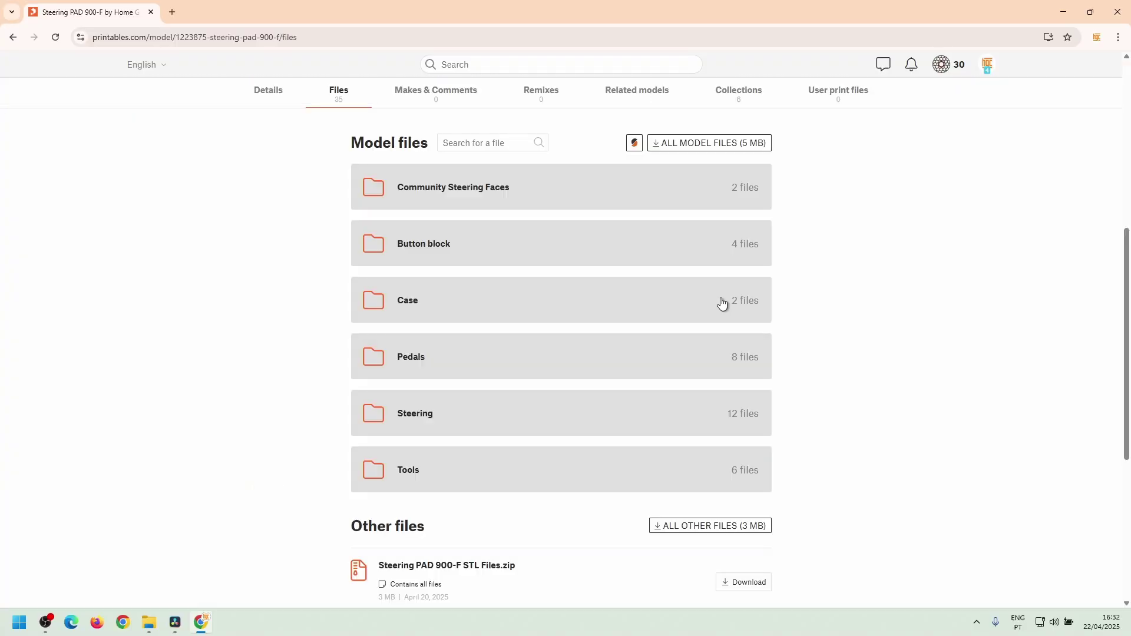
click(448, 196)
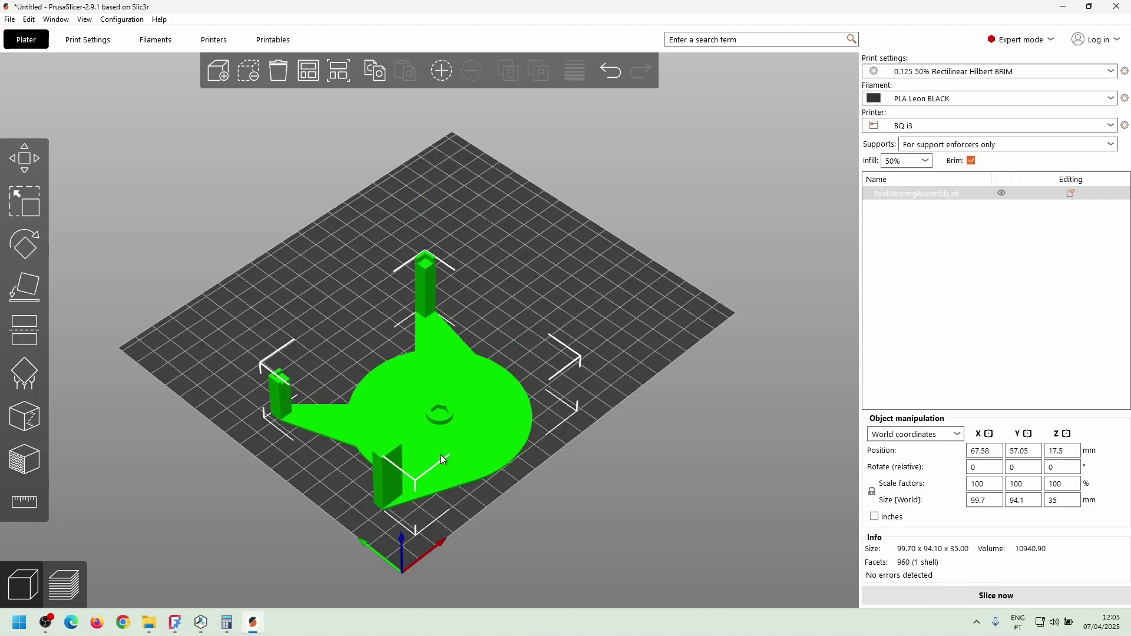
Step: Slice the steering assembly tool with the 0.25 25% Rectilinear profile
click(999, 72)
click(945, 173)
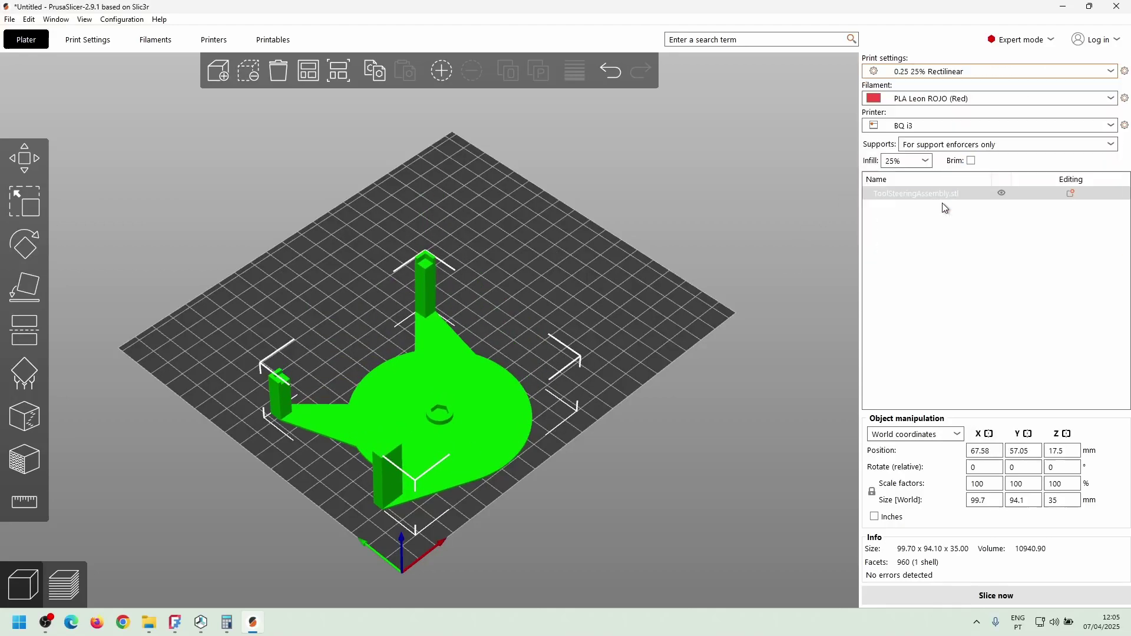
click(1031, 601)
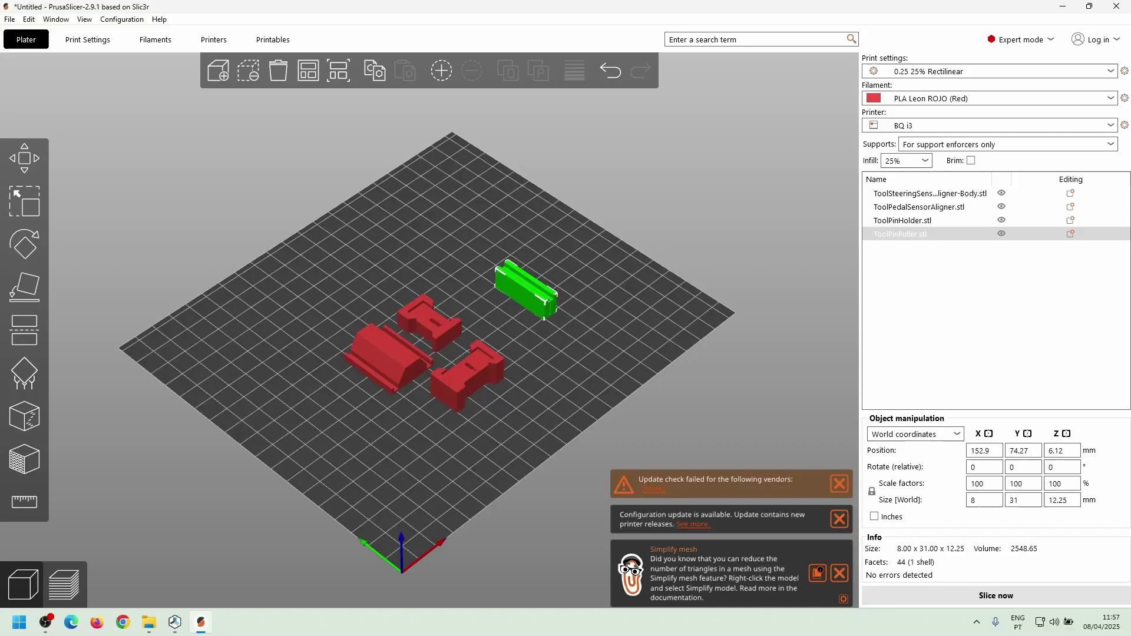
Step: Add Tool7mm.stl and spread the five tool parts apart on the bed
click(510, 459)
drag(510, 459, 334, 475)
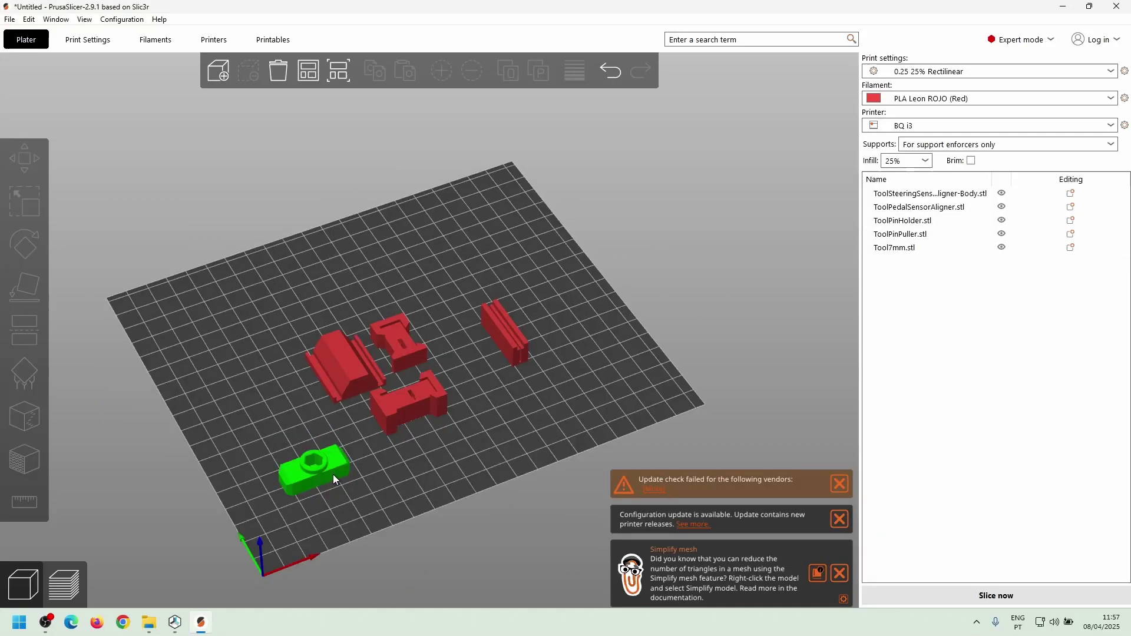
drag(406, 402, 460, 440)
drag(504, 332, 476, 319)
drag(460, 419, 496, 412)
drag(397, 341, 251, 345)
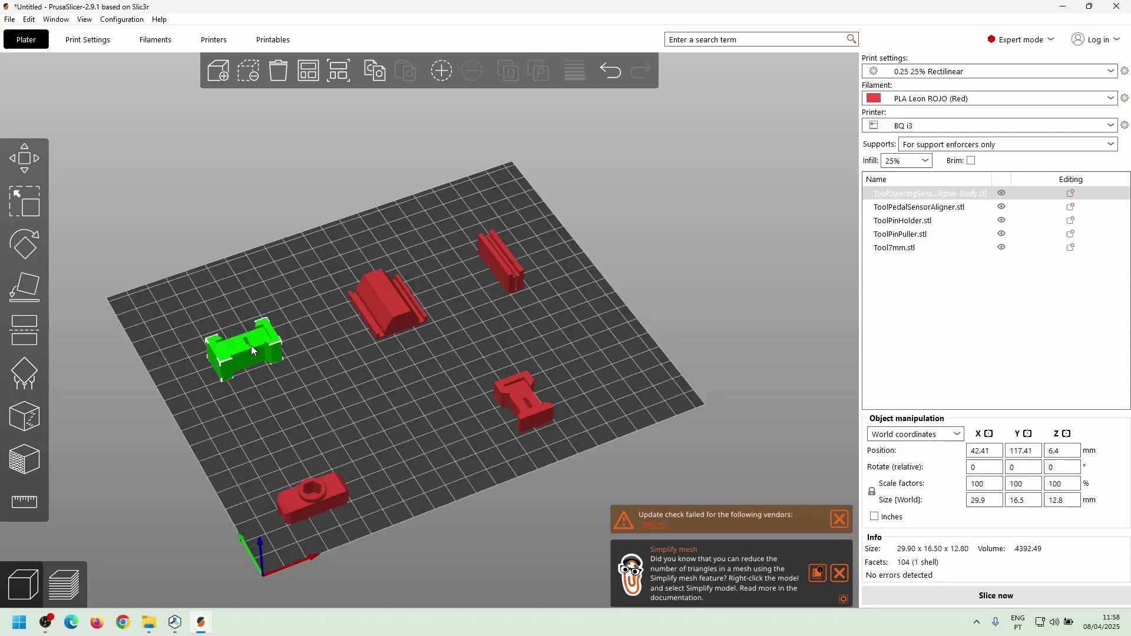
Step: Slice the tools with the 0.25 25% Rectilinear Sequential profile (39m, 4.21 m filament)
click(964, 71)
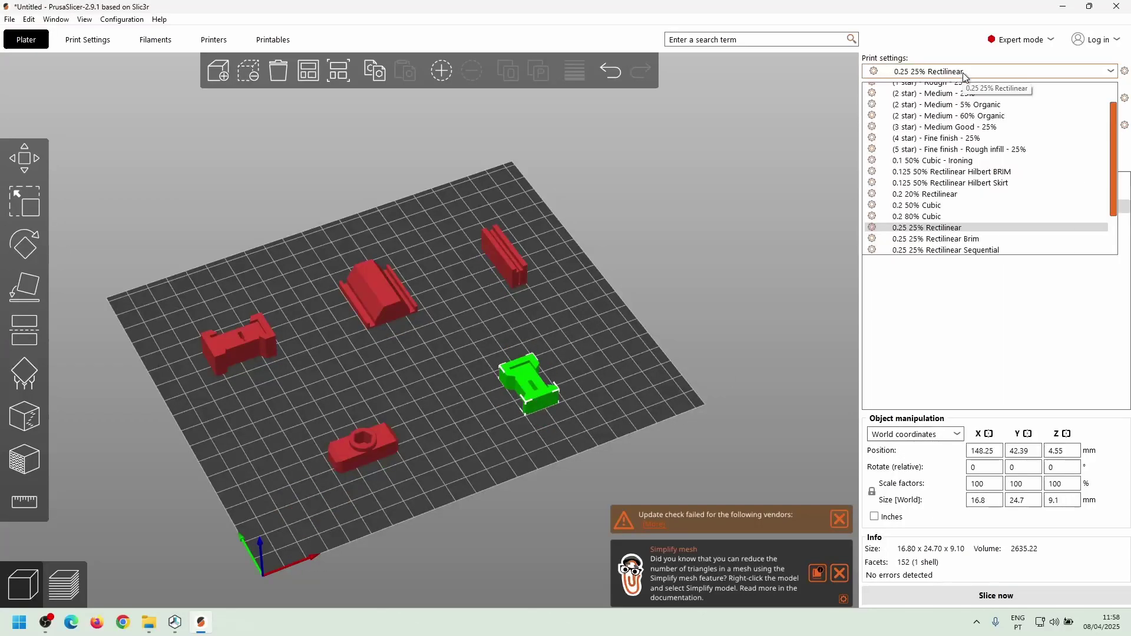
click(962, 250)
click(996, 595)
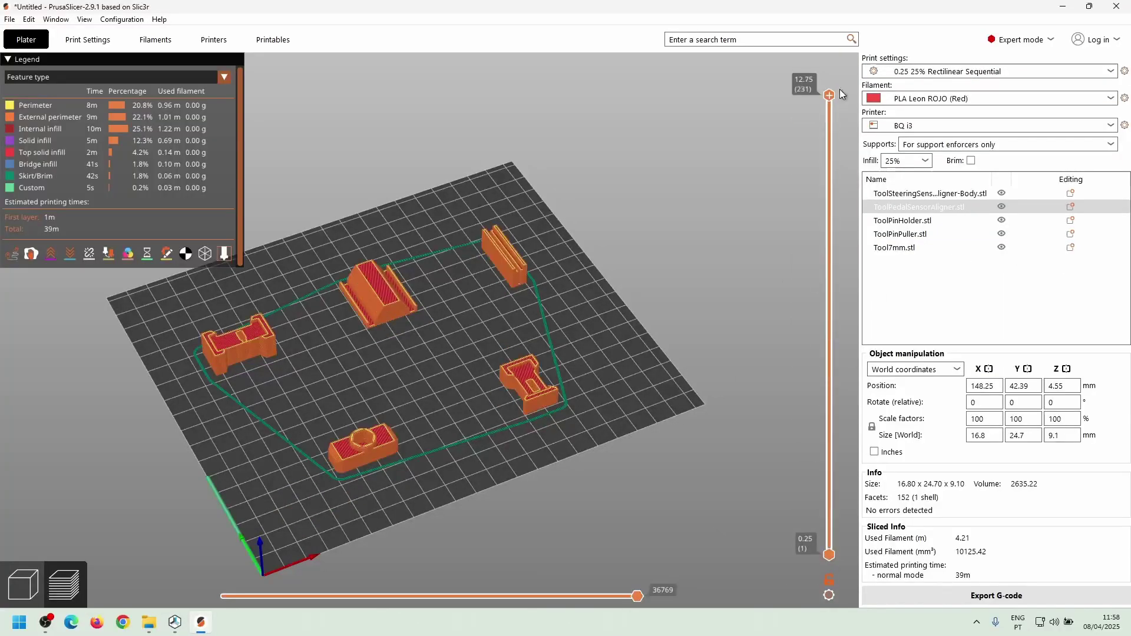